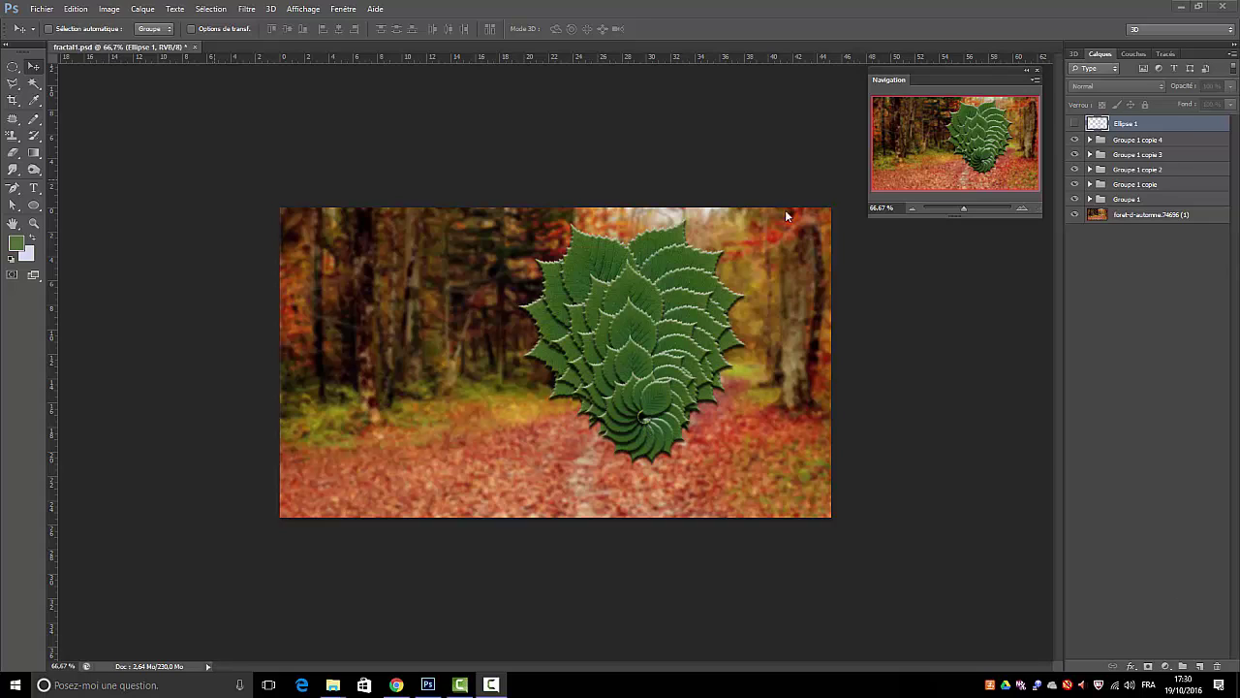
# Create a new blank 1280×720 px document, Sans titre-1, from the HDV/HDTV 720p preset
pyautogui.click(41, 9)
pyautogui.click(44, 23)
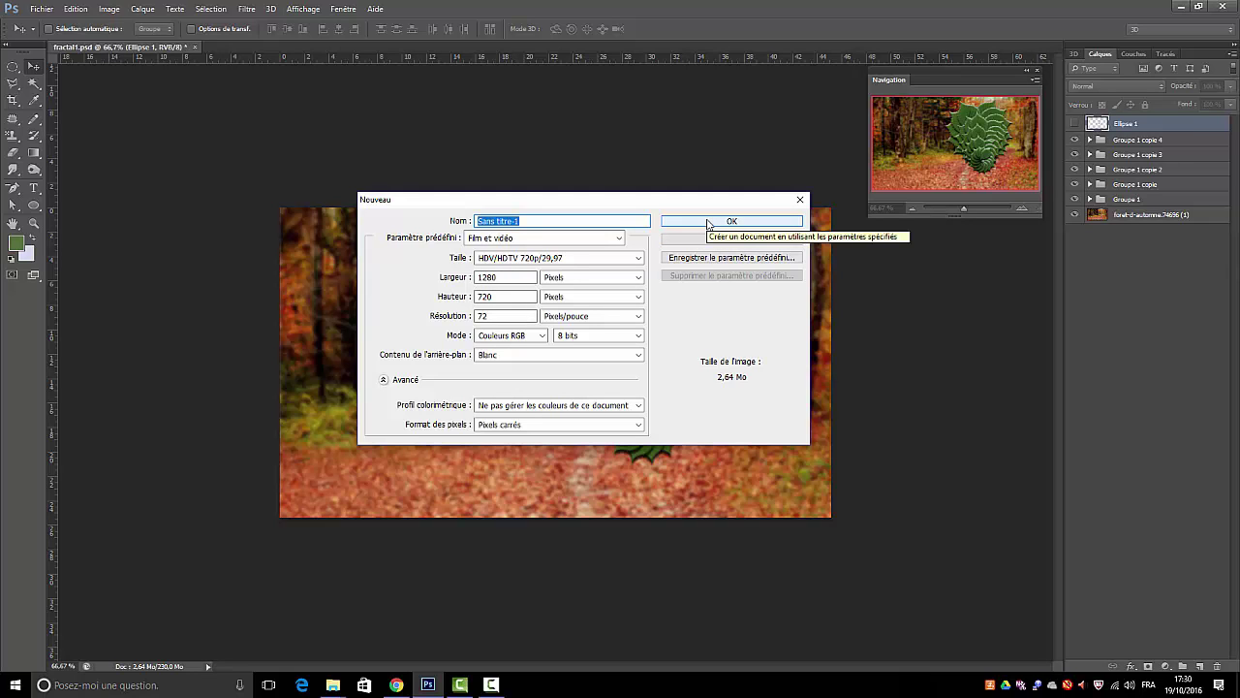
pyautogui.click(707, 223)
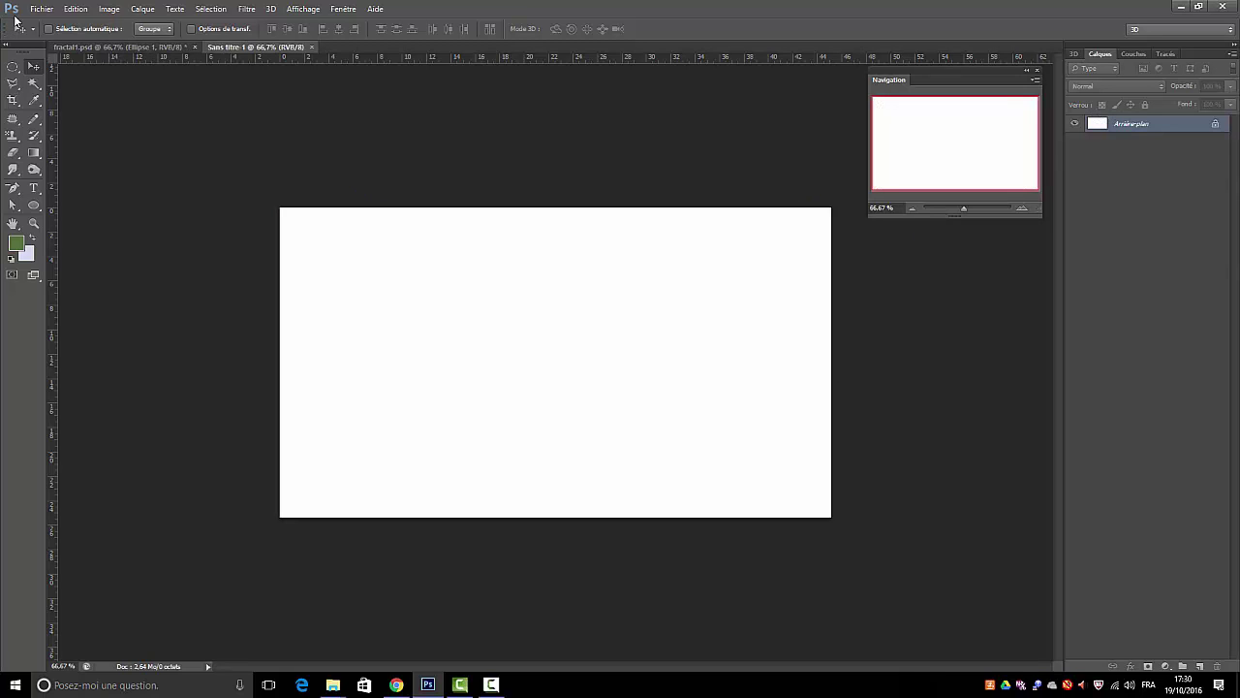
pyautogui.click(41, 8)
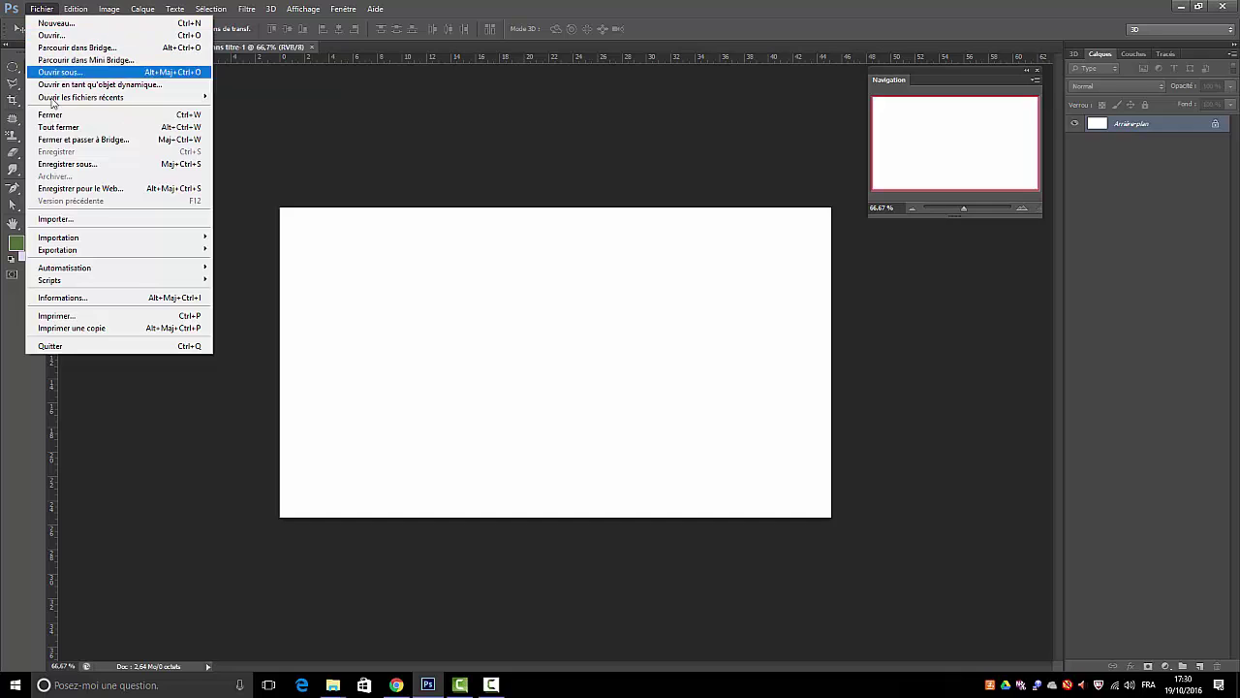
pyautogui.moveTo(82, 97)
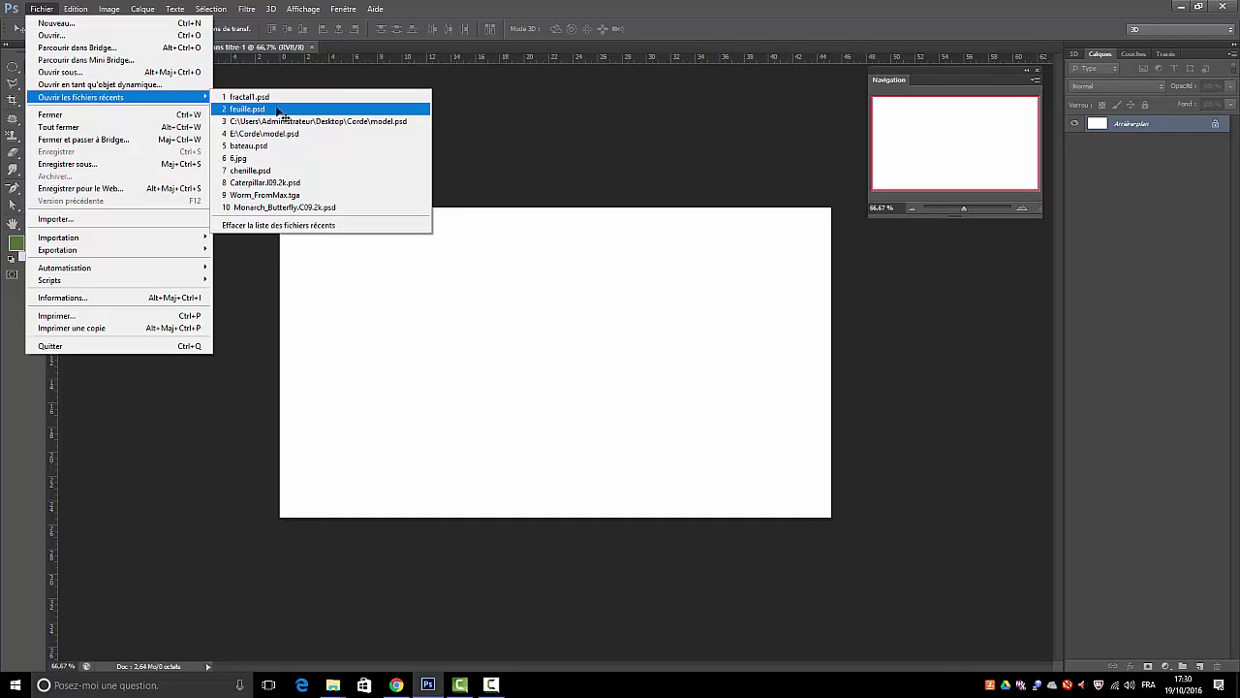
# Open feuille.psd, copy its orme leaf layer into Sans titre-1, and nudge the leaf up
pyautogui.click(278, 108)
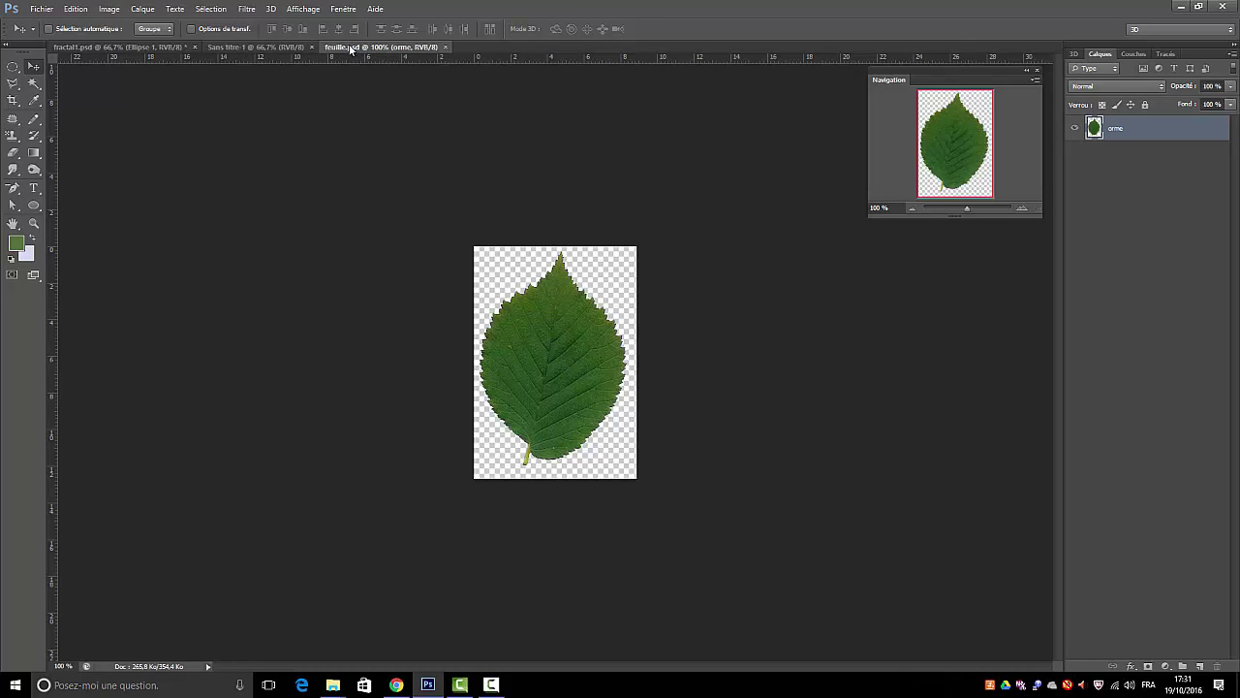
pyautogui.moveTo(349, 49); pyautogui.dragTo(235, 319)
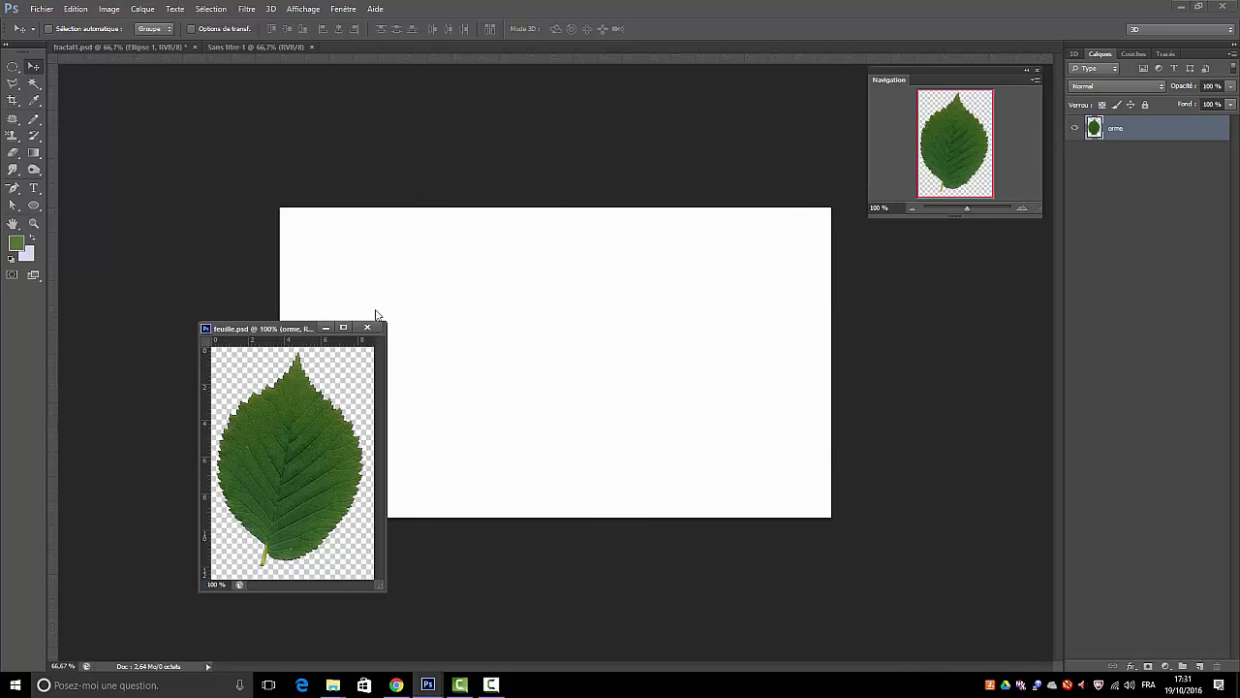
pyautogui.moveTo(1099, 130)
pyautogui.mouseDown()
pyautogui.moveTo(1104, 174)
pyautogui.moveTo(550, 319)
pyautogui.mouseUp()
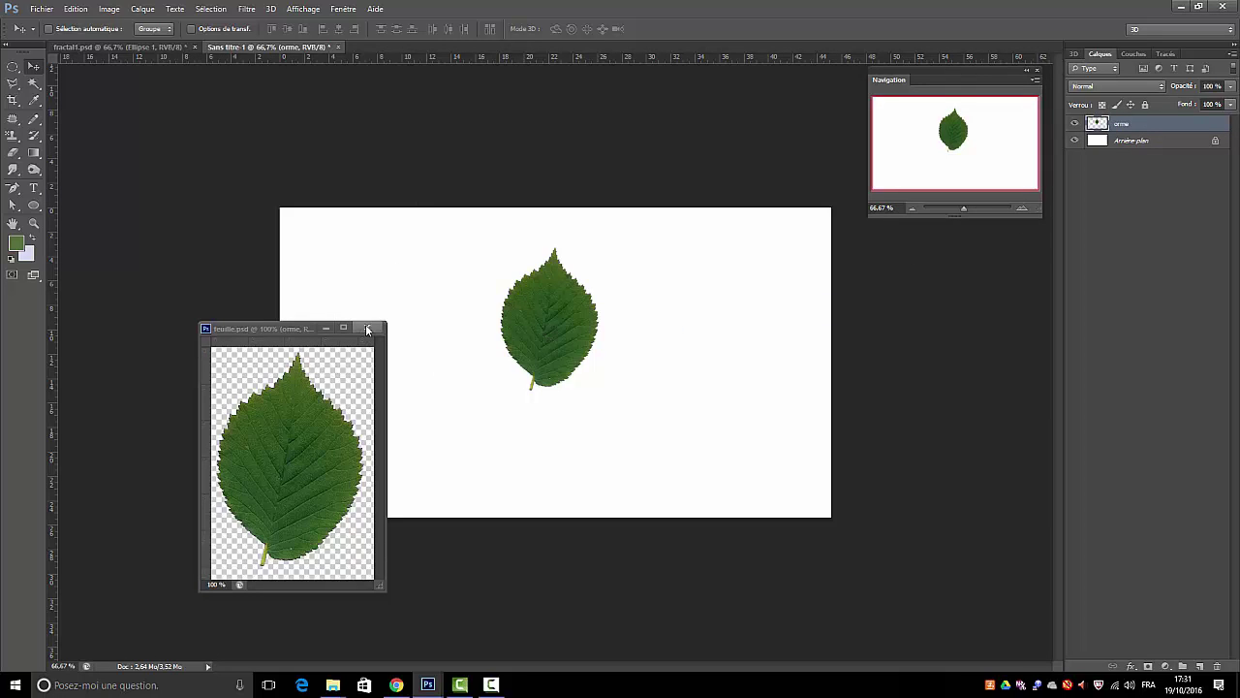
pyautogui.moveTo(260, 330); pyautogui.dragTo(435, 56)
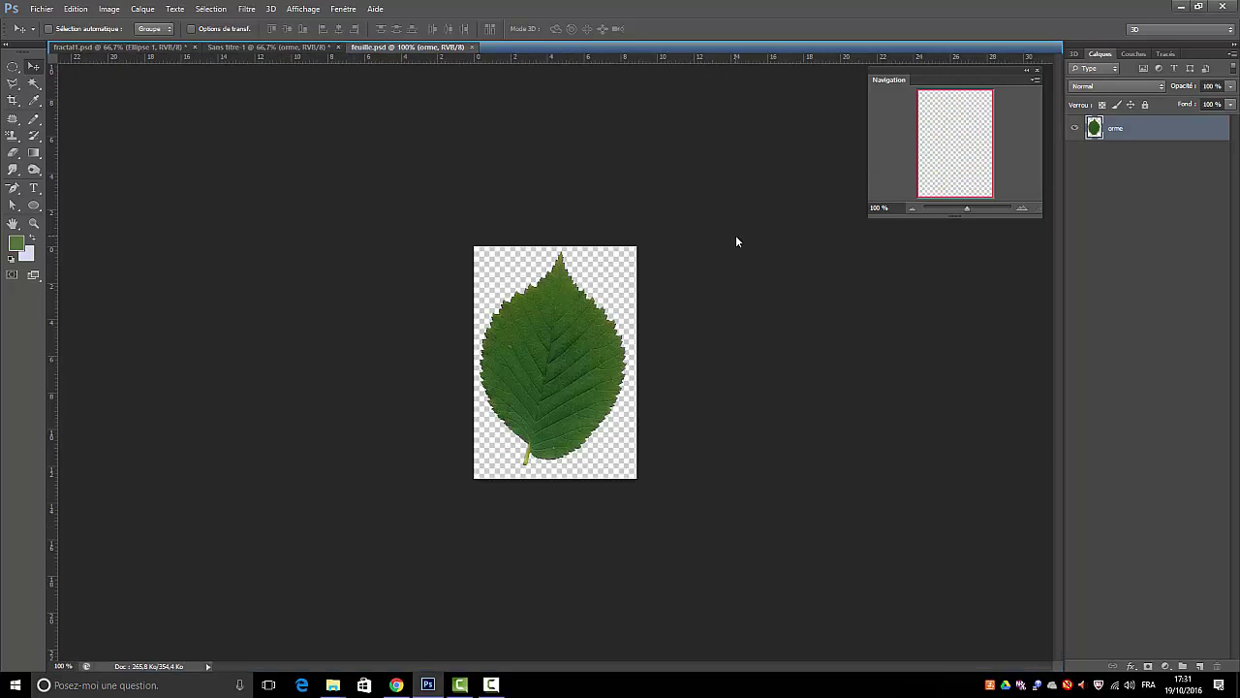
pyautogui.click(237, 48)
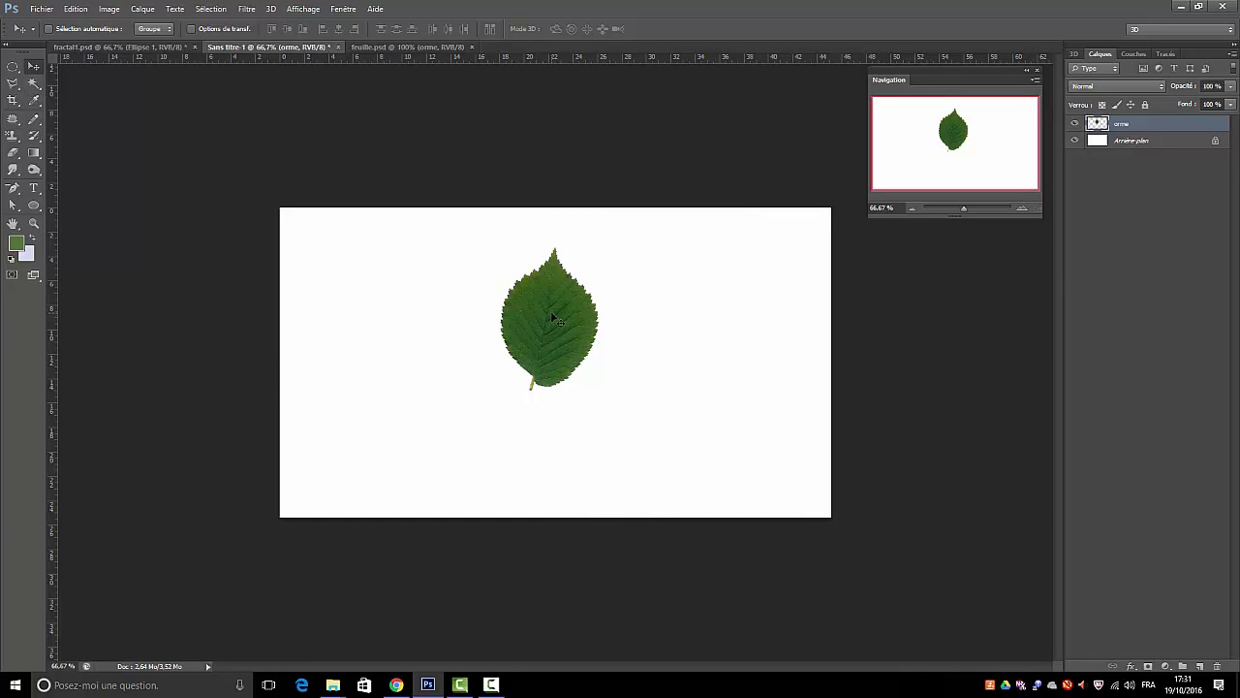
pyautogui.moveTo(553, 317); pyautogui.dragTo(559, 300)
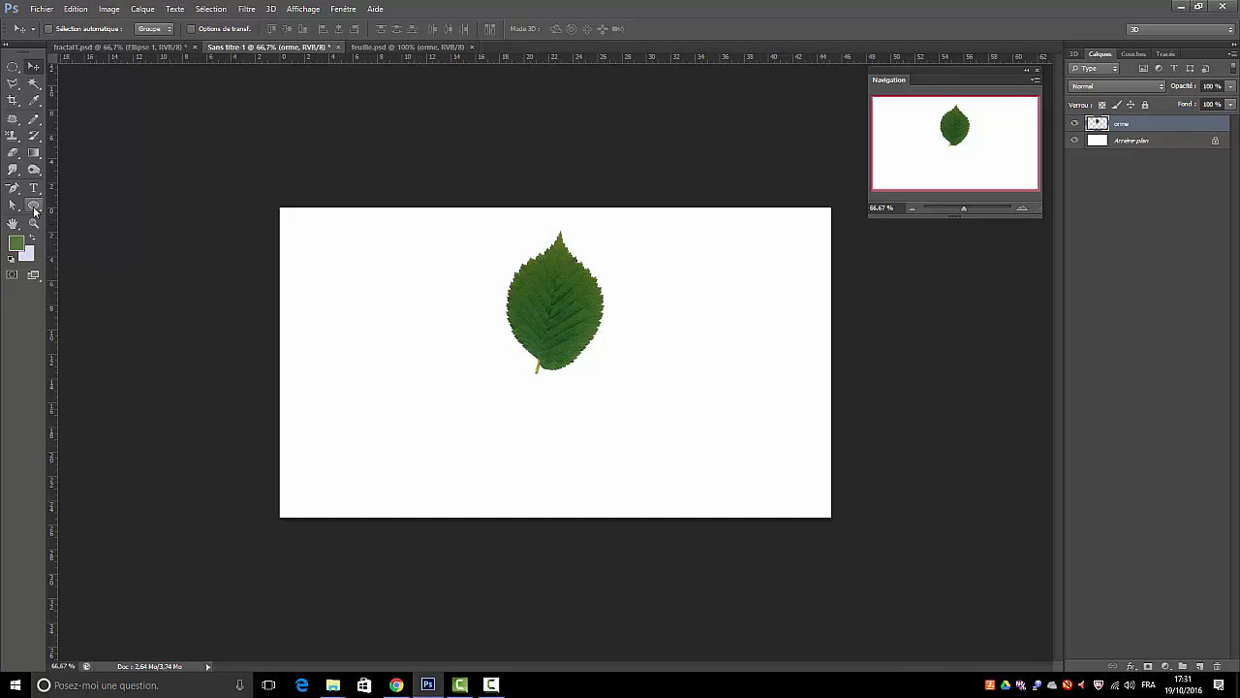
# Draw a 50×50 px circle on a new Ellipse 1 layer below-left of the leaf
pyautogui.click(34, 206)
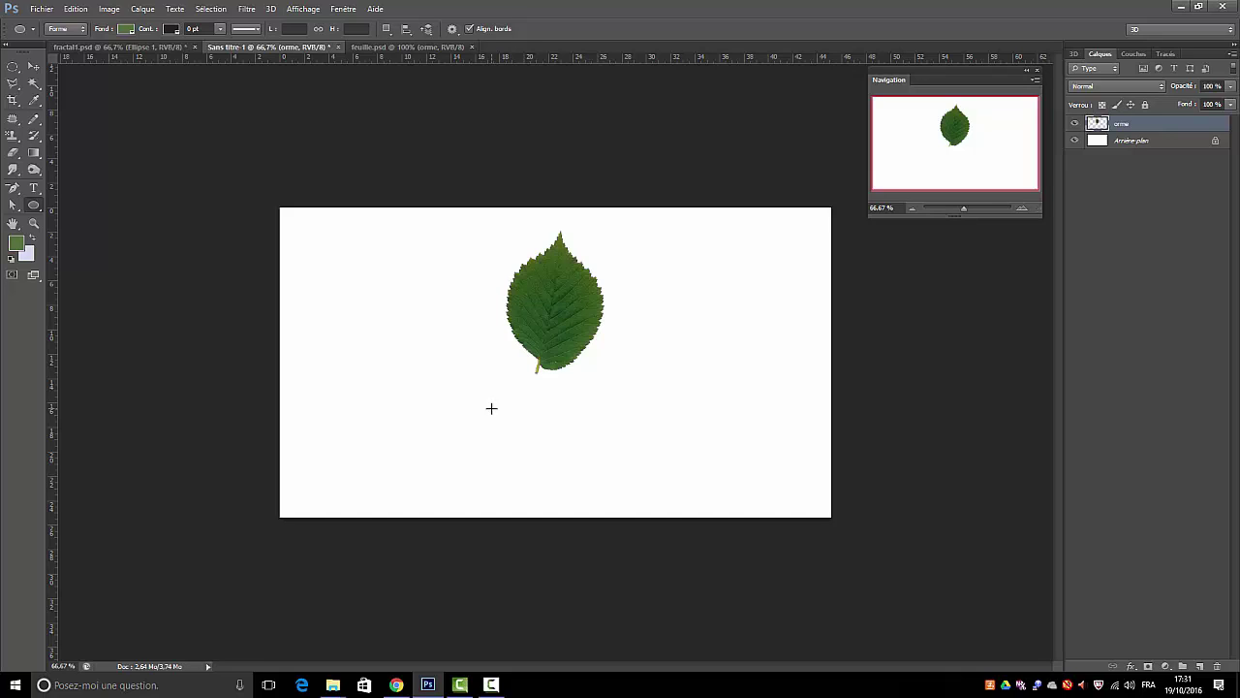
pyautogui.click(491, 408)
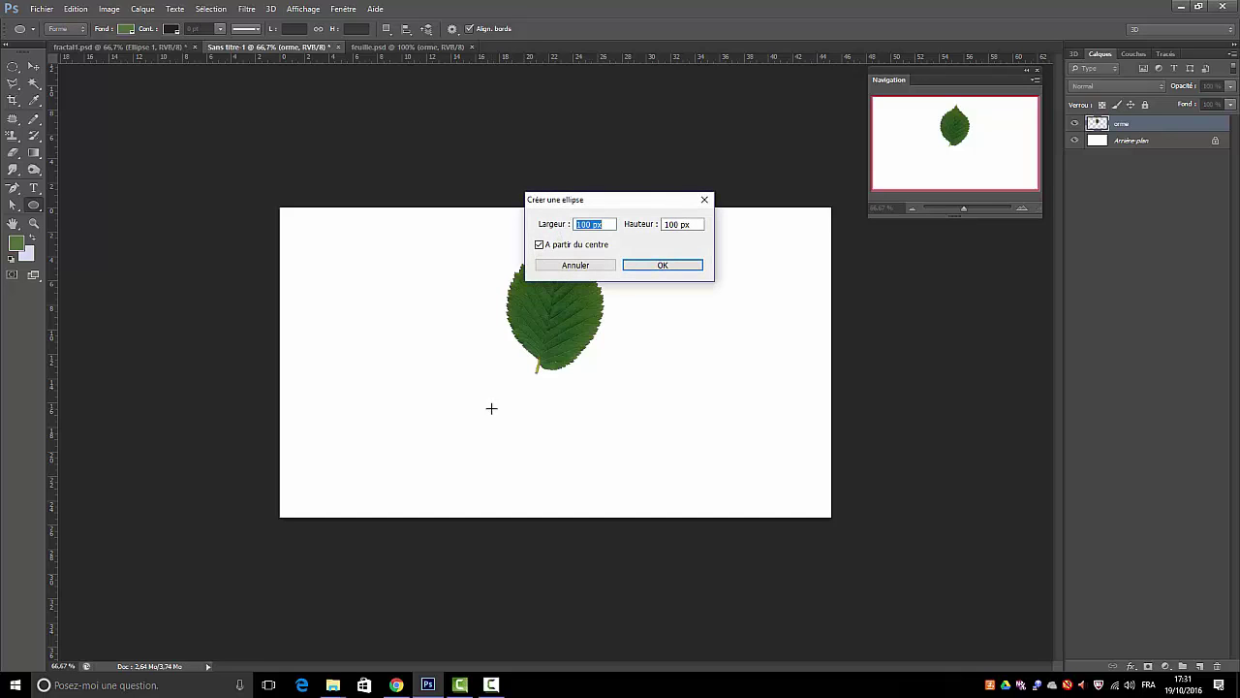
pyautogui.click(592, 224)
pyautogui.doubleClick(581, 226)
pyautogui.write('5')
pyautogui.doubleClick(671, 223)
pyautogui.write('50')
pyautogui.click(659, 267)
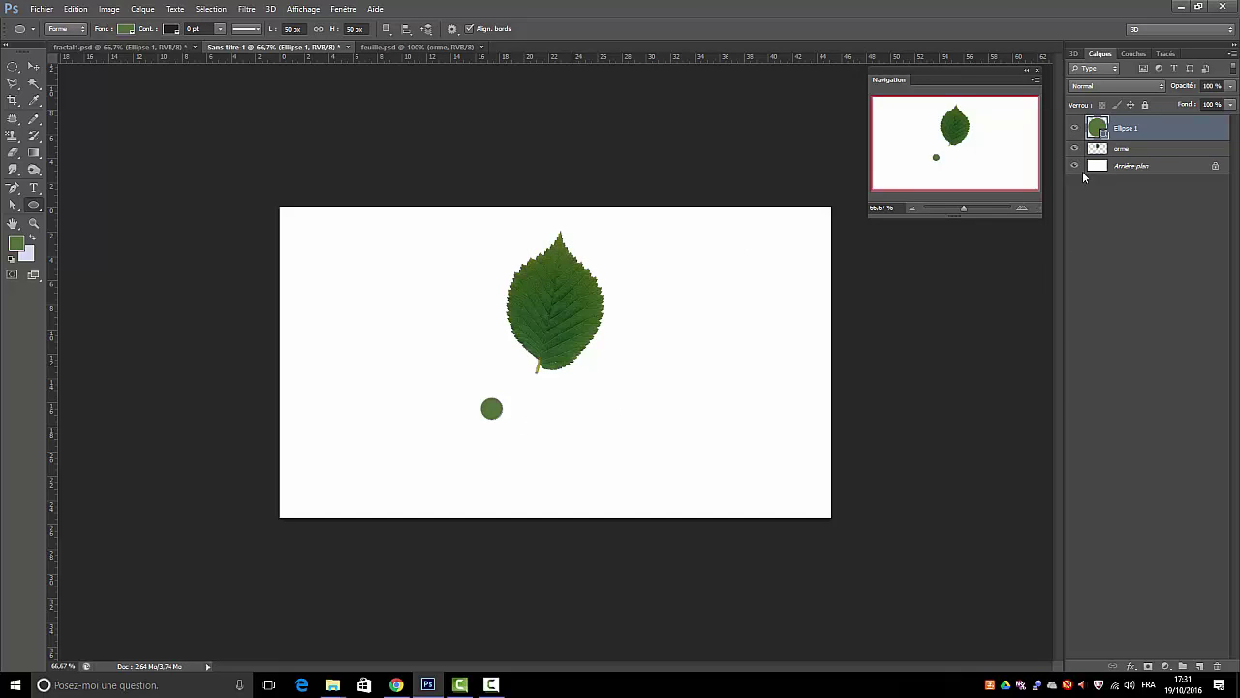
pyautogui.rightClick(1147, 131)
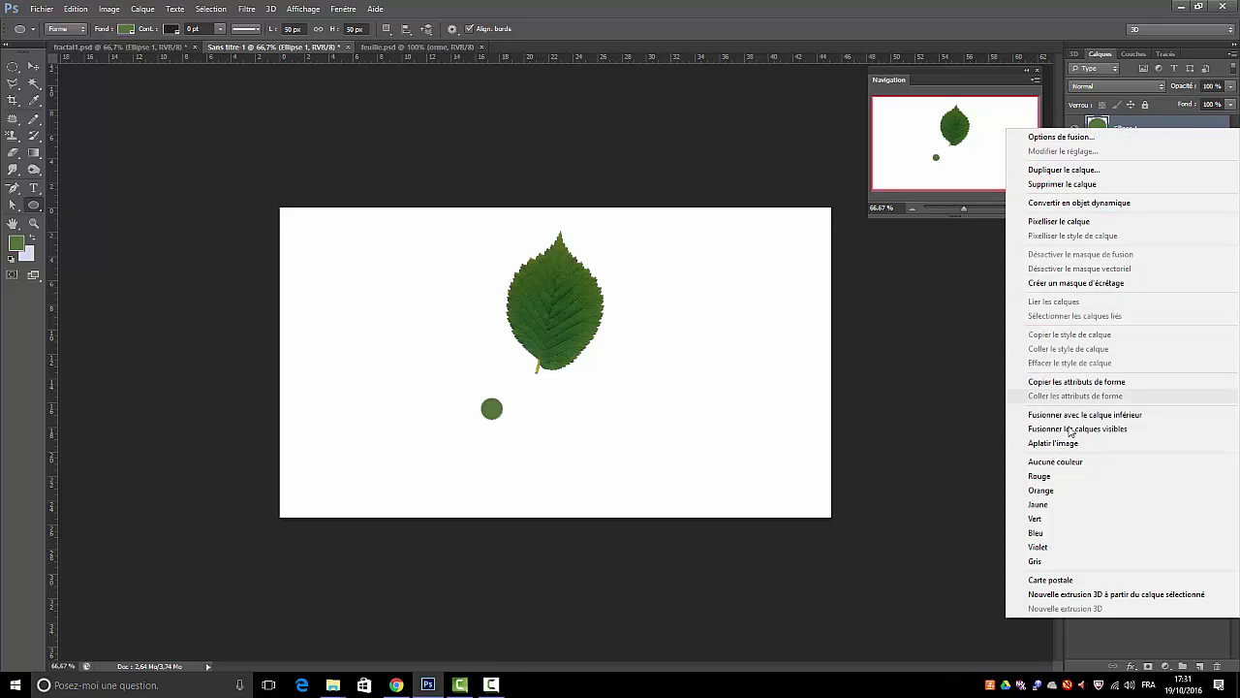
# Rasterize Ellipse 1, select it together with orme, and select the whole canvas
pyautogui.click(1039, 225)
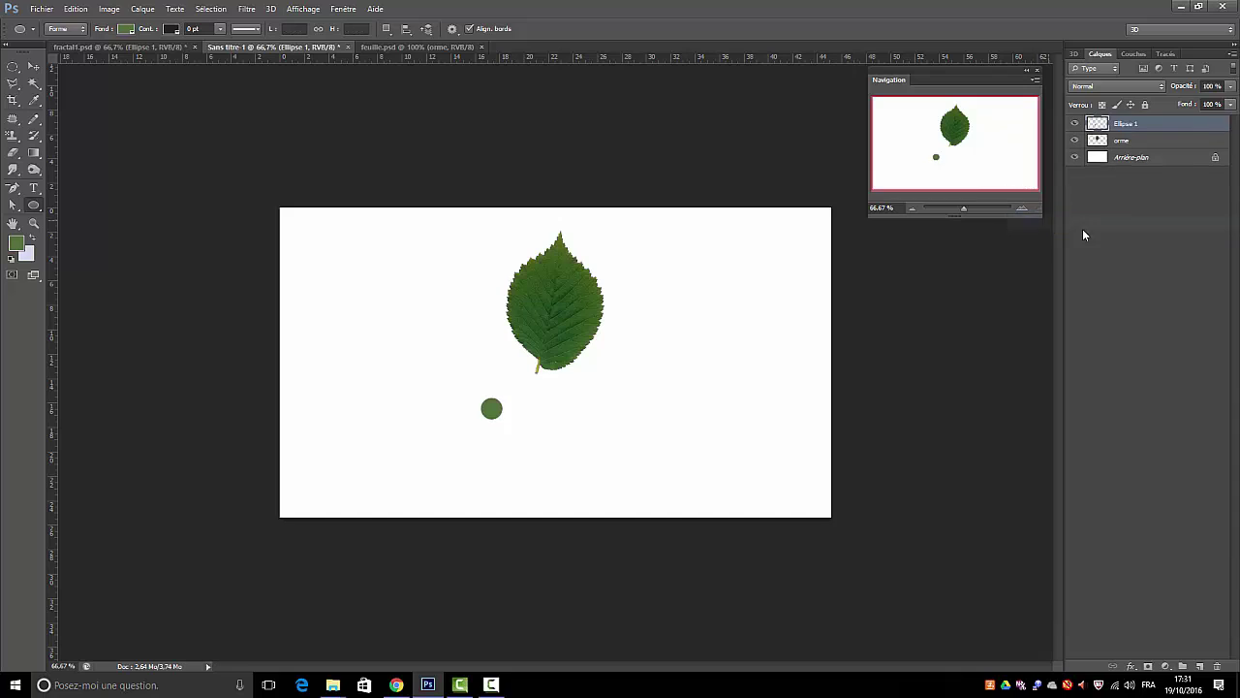
pyautogui.keyDown('shift'); pyautogui.click(1121, 141); pyautogui.keyUp('shift')
pyautogui.click(207, 9)
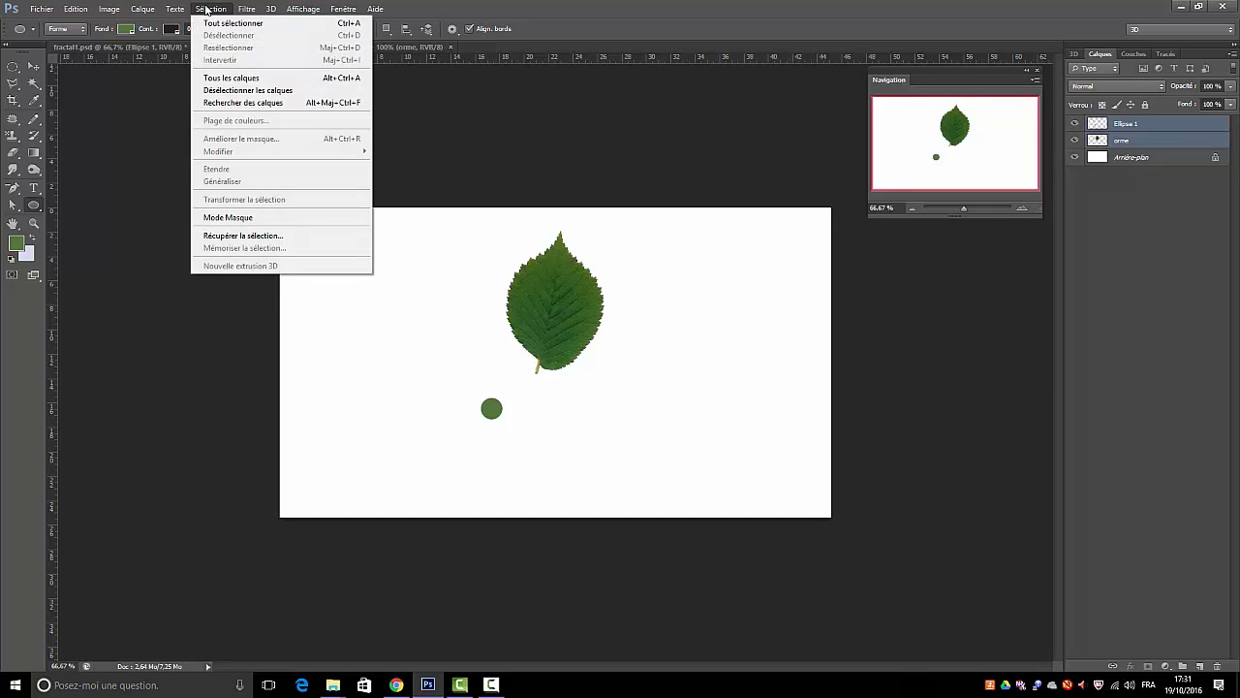
pyautogui.click(228, 24)
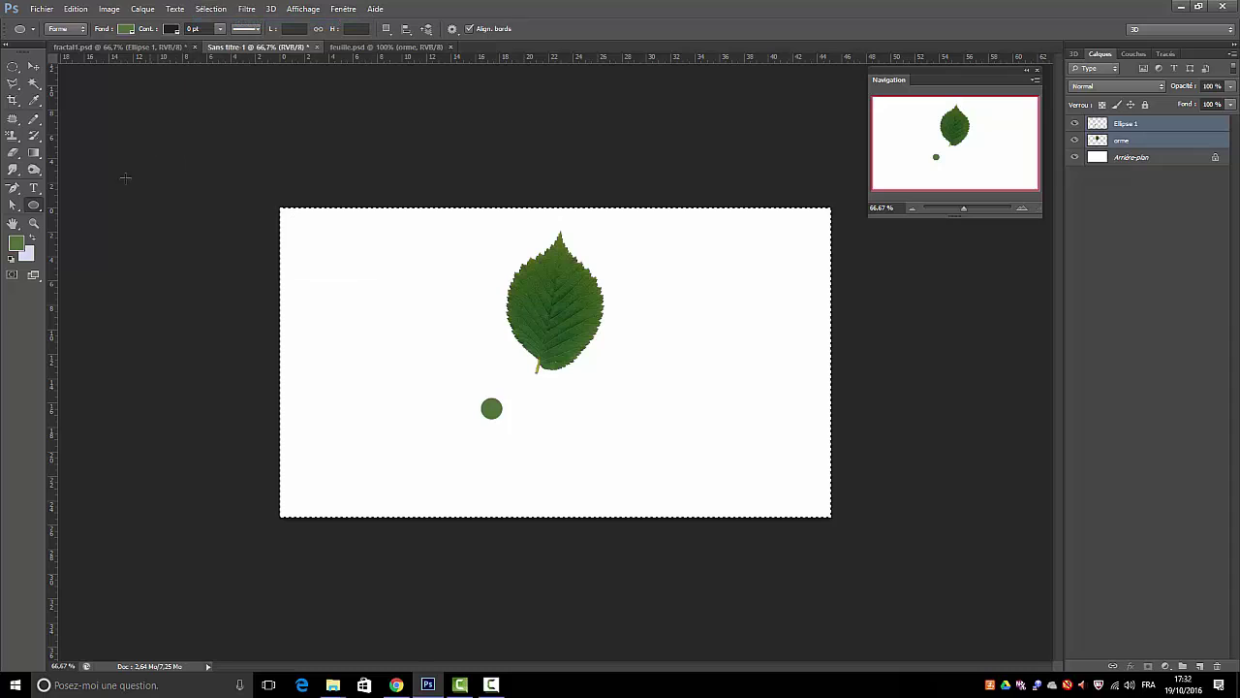
# Align the leaf and circle to the canvas's vertical and horizontal centres, then deselect
pyautogui.click(33, 68)
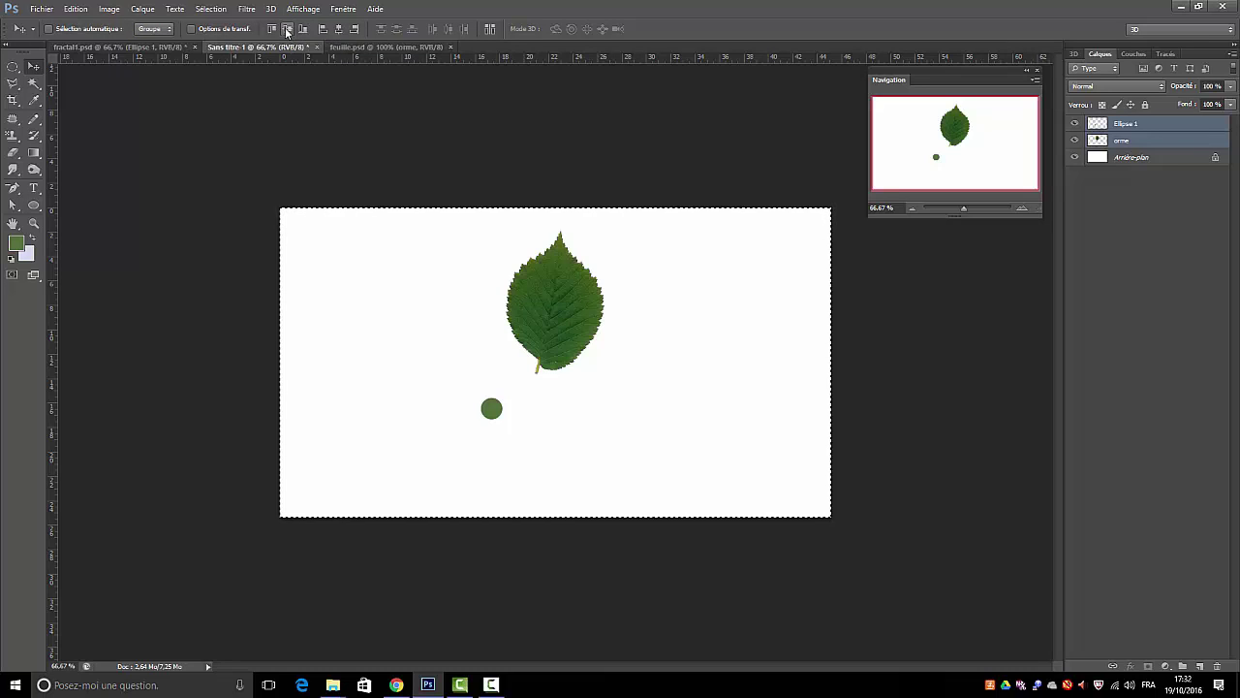
pyautogui.click(287, 29)
pyautogui.click(339, 29)
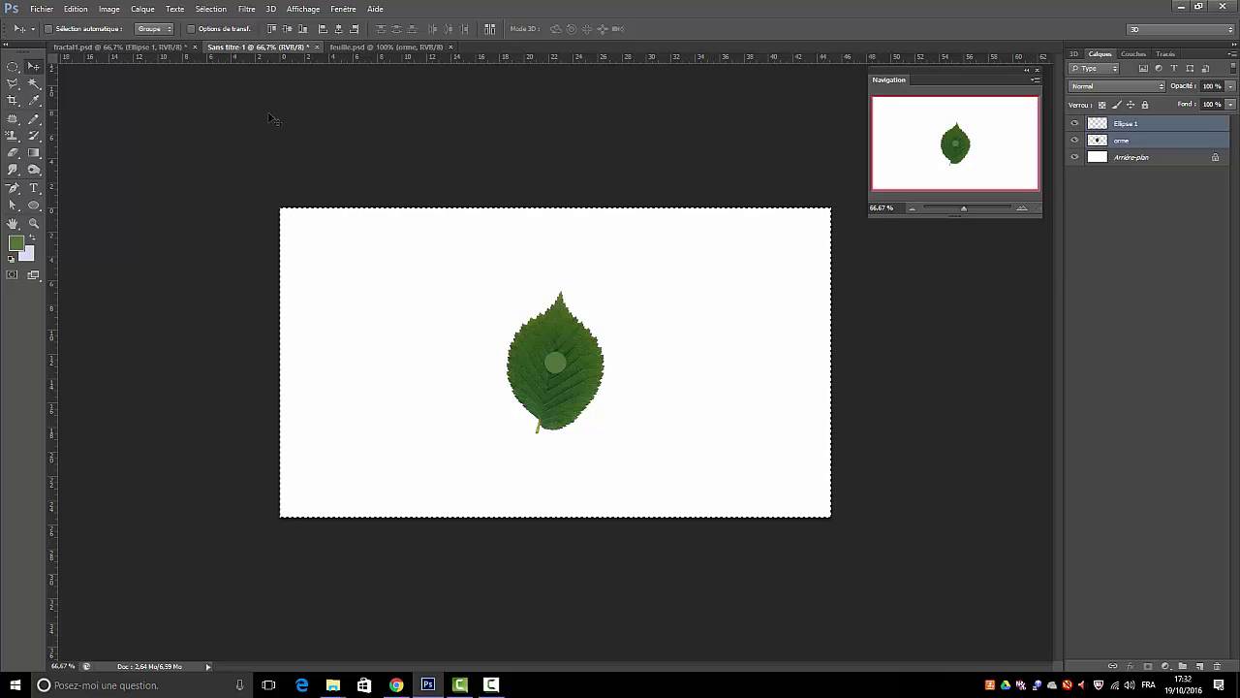
pyautogui.click(209, 10)
pyautogui.click(211, 36)
pyautogui.click(1144, 302)
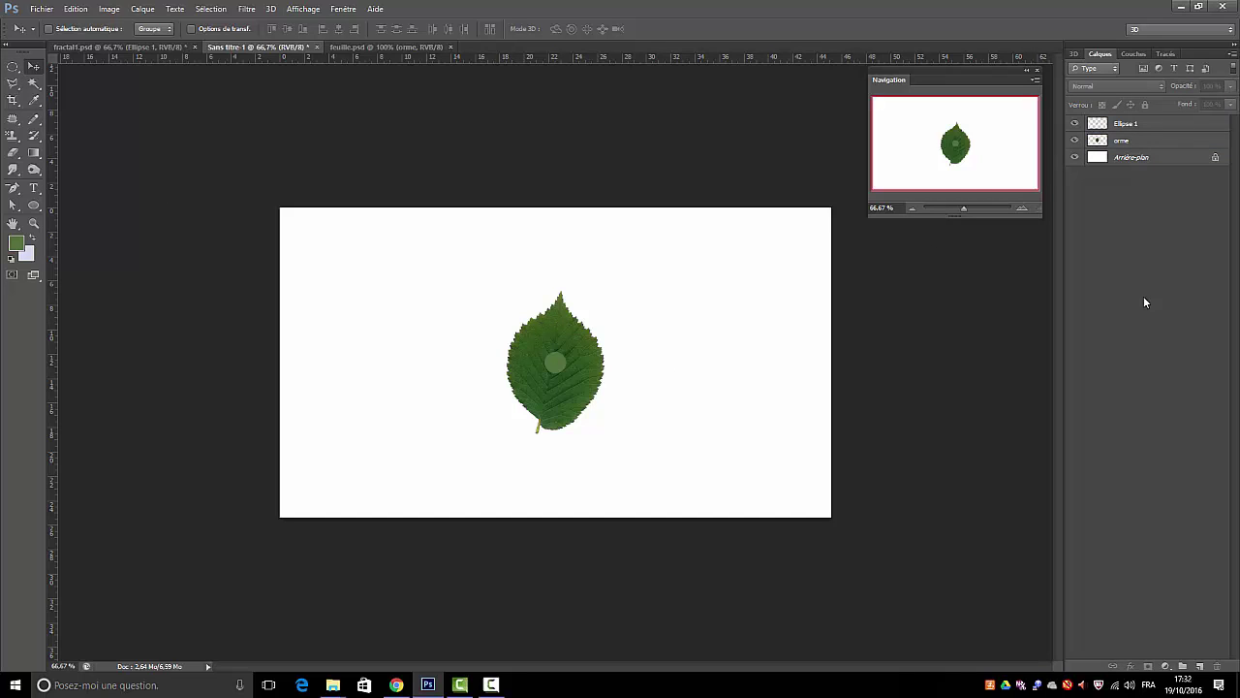
# Put orme above Ellipse 1, rest its stem on the circle, and duplicate it as orme copie
pyautogui.click(1146, 126)
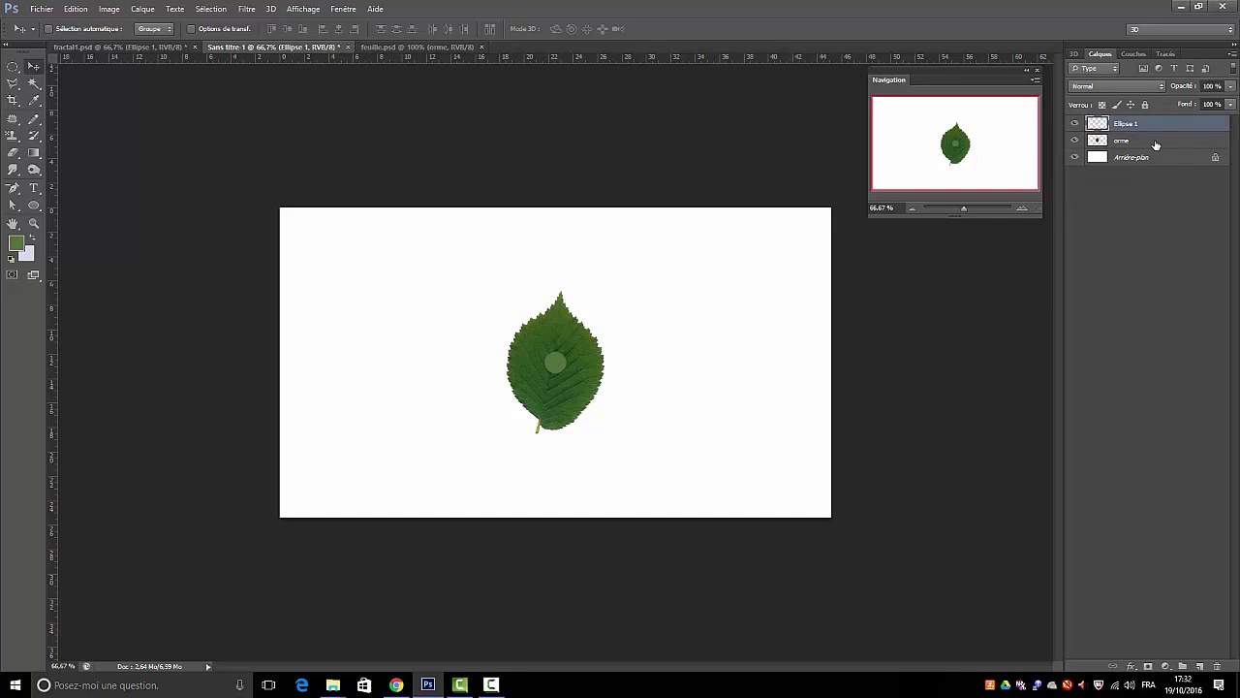
pyautogui.moveTo(1158, 143); pyautogui.dragTo(1151, 120)
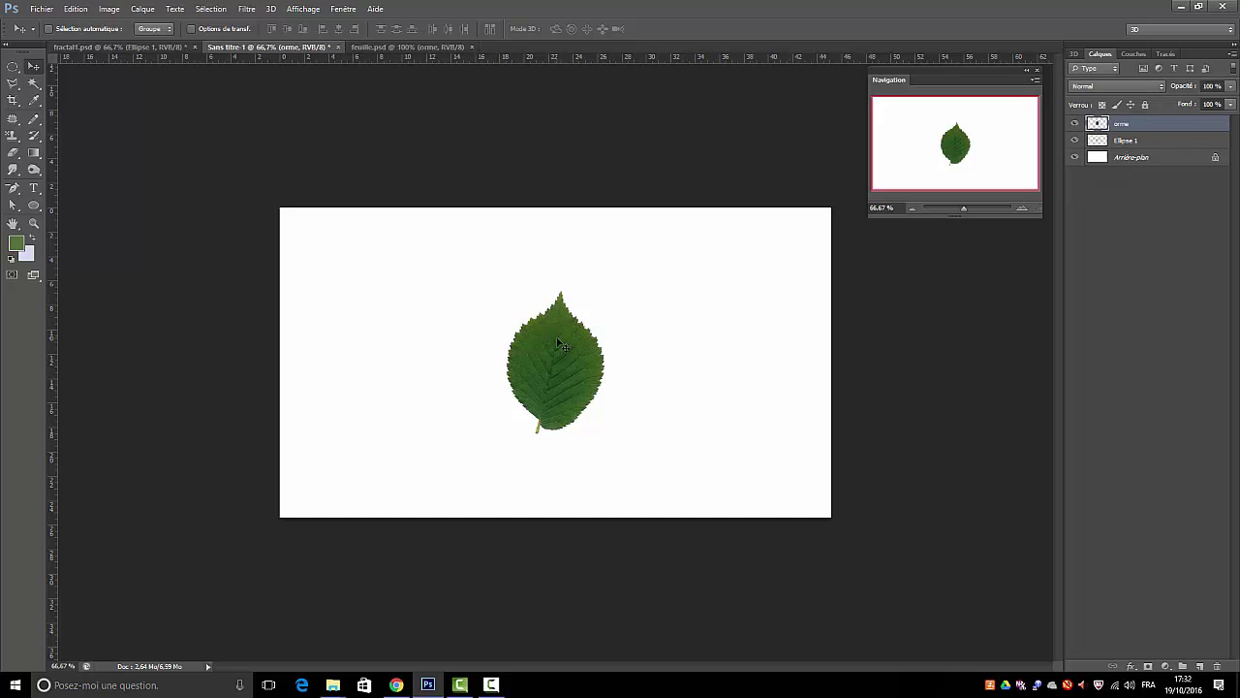
pyautogui.moveTo(560, 341); pyautogui.dragTo(577, 271)
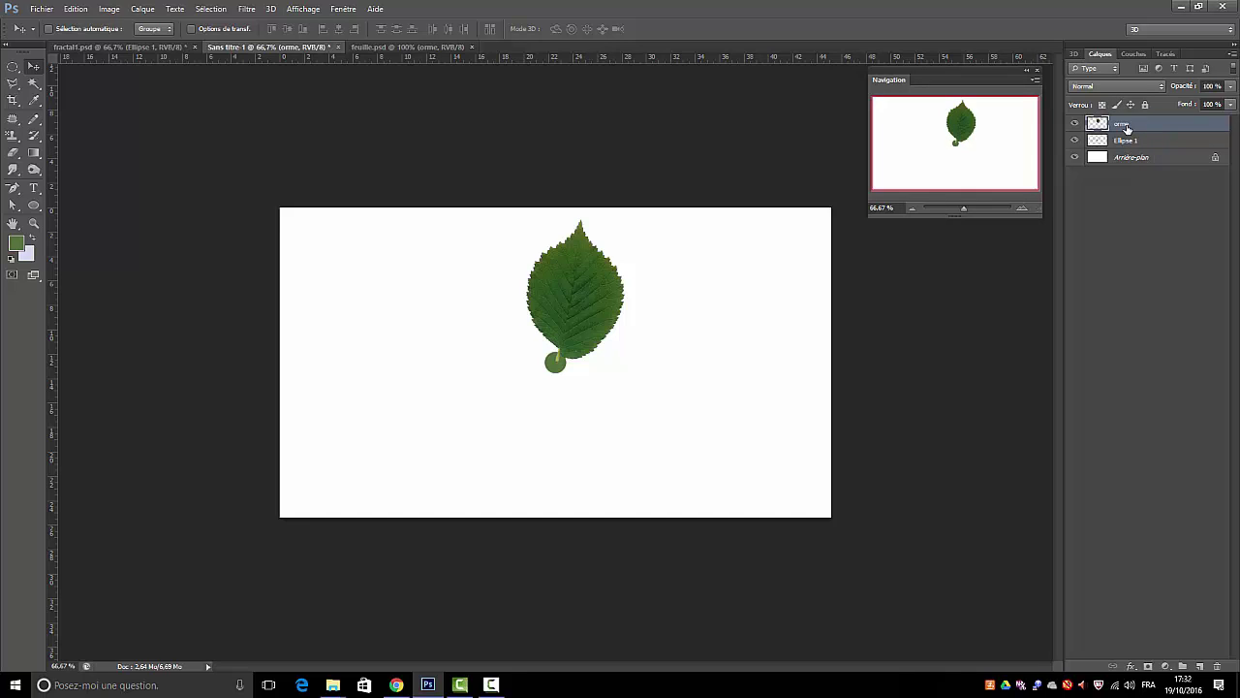
pyautogui.moveTo(1126, 127); pyautogui.dragTo(1205, 663)
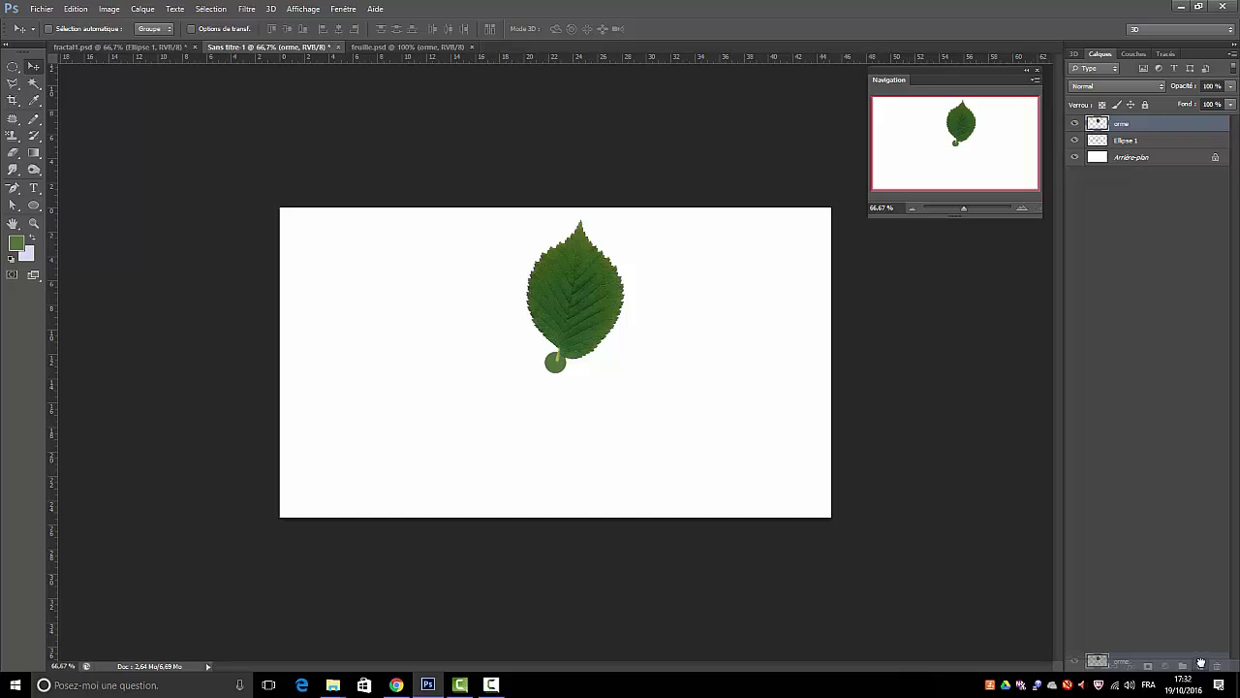
pyautogui.moveTo(1201, 663); pyautogui.dragTo(1200, 665)
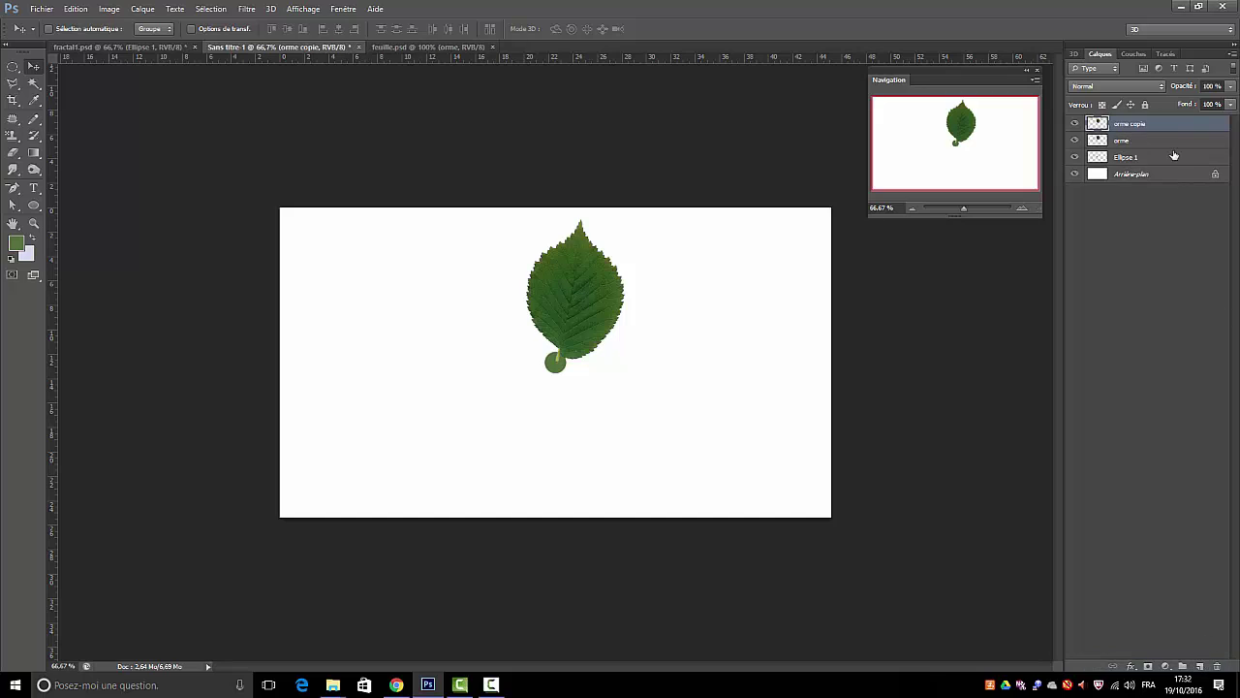
pyautogui.click(73, 11)
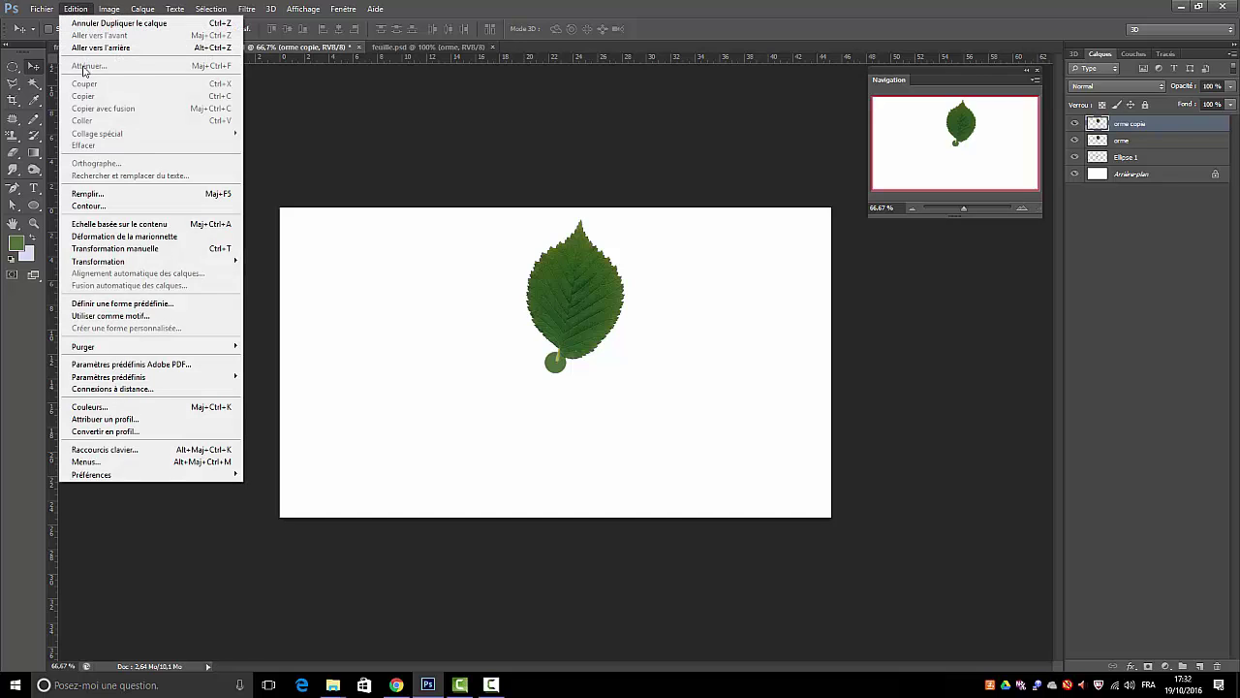
pyautogui.moveTo(98, 262)
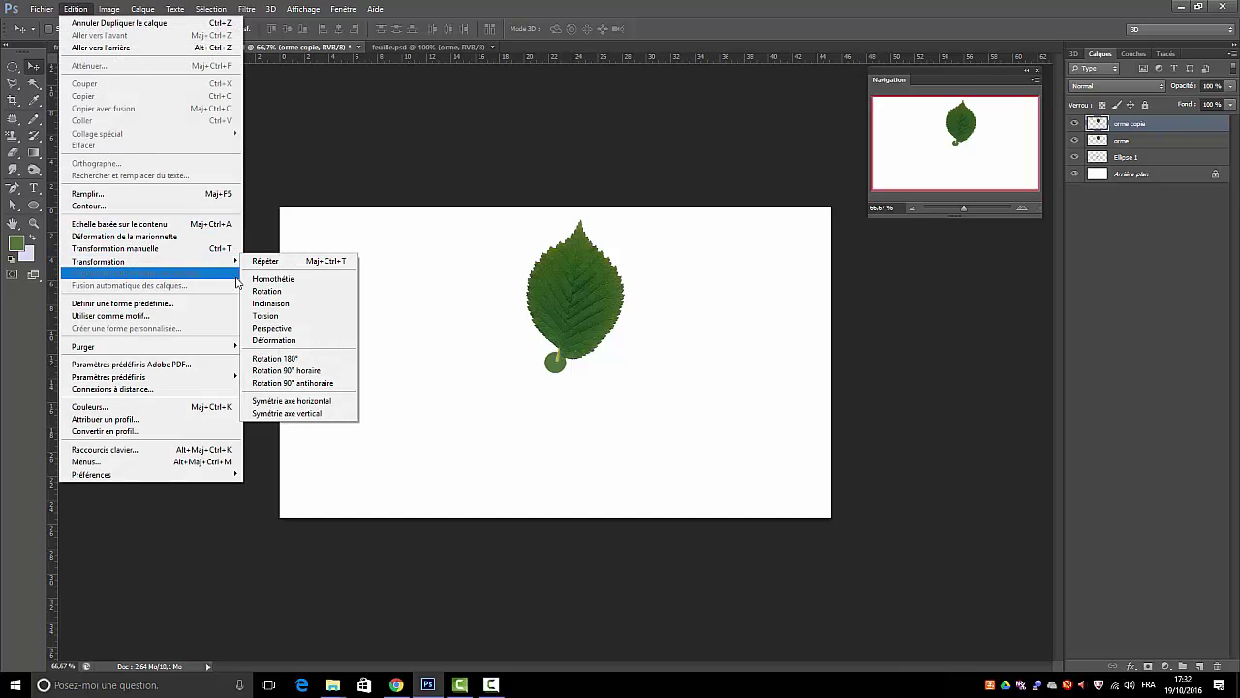
pyautogui.click(258, 292)
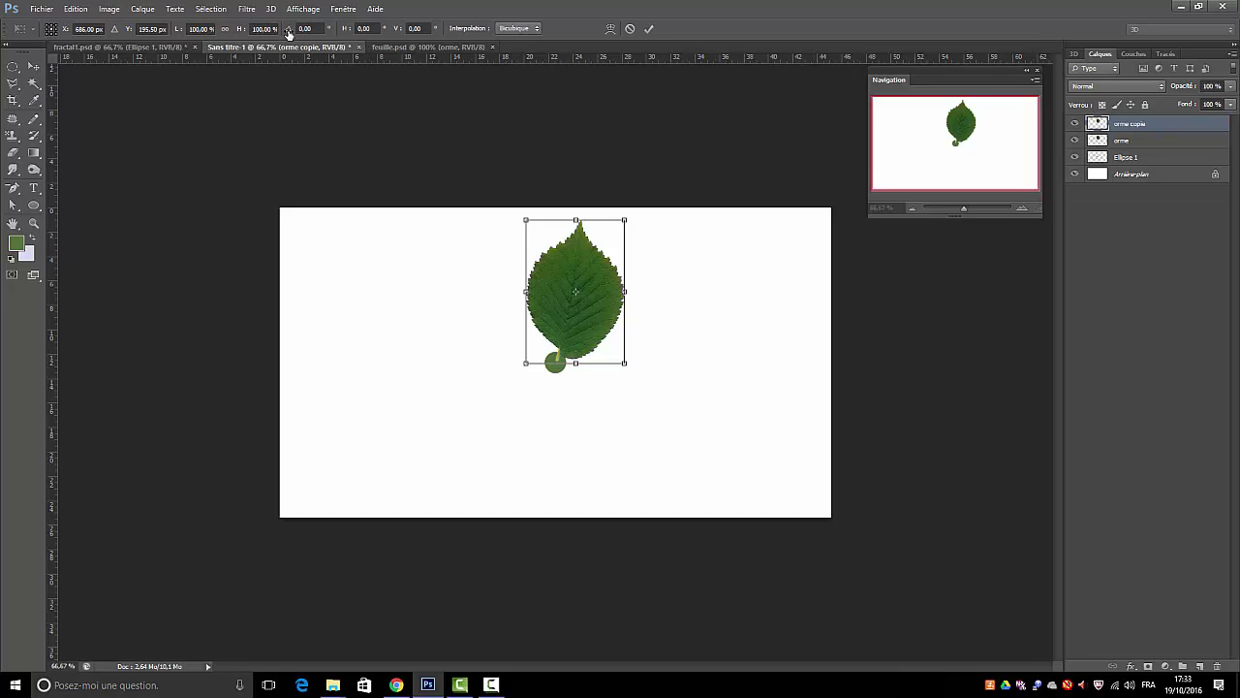
pyautogui.click(305, 29)
pyautogui.write('25')
pyautogui.press('Return')
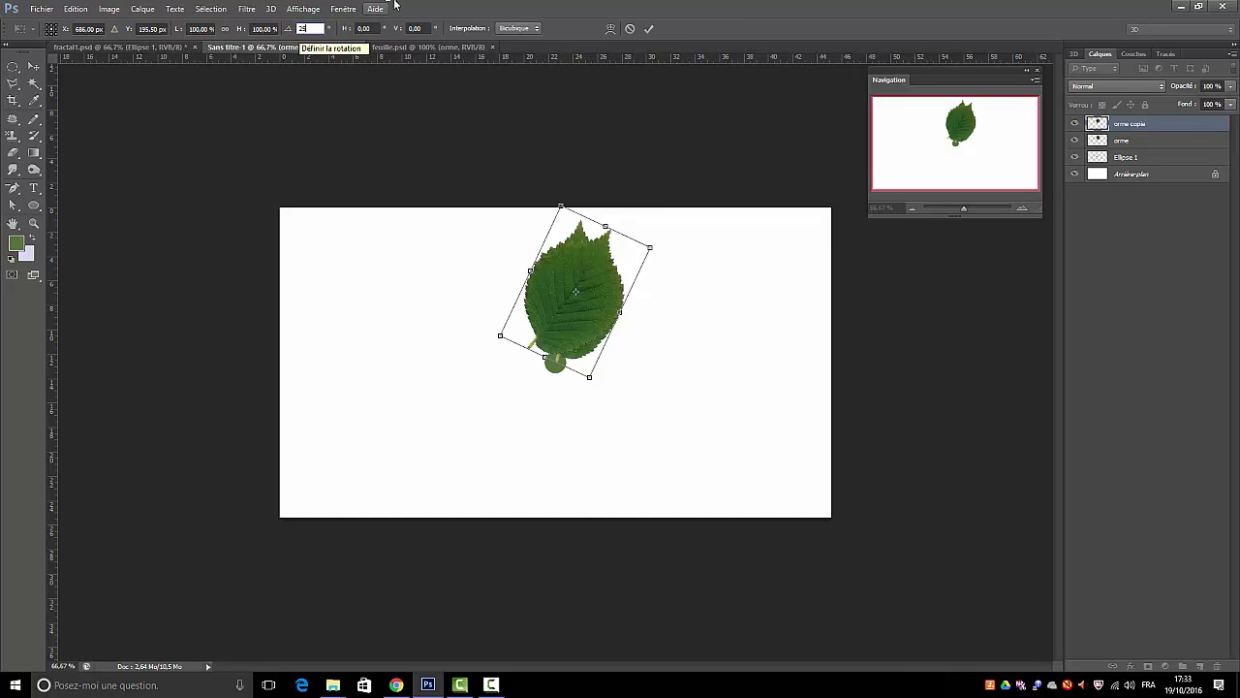
pyautogui.click(629, 28)
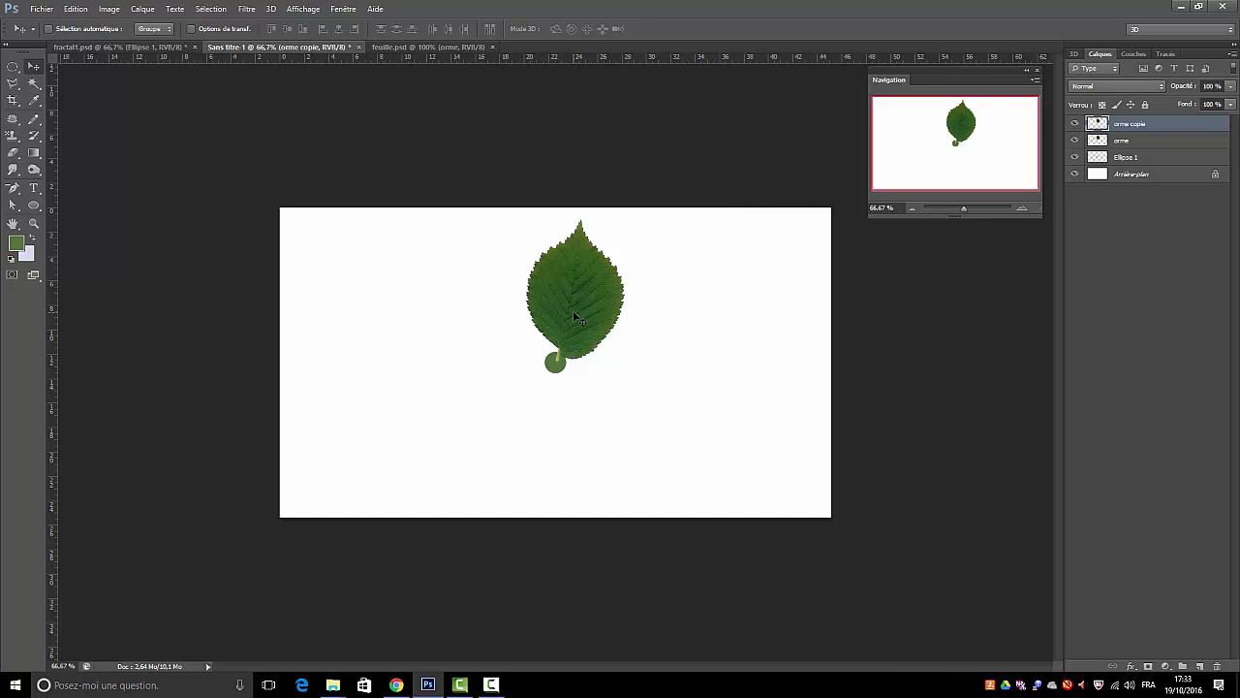
# Rotate the orme copie leaf 25° around a pivot at its bottom-centre stem end
pyautogui.click(78, 10)
pyautogui.moveTo(98, 260)
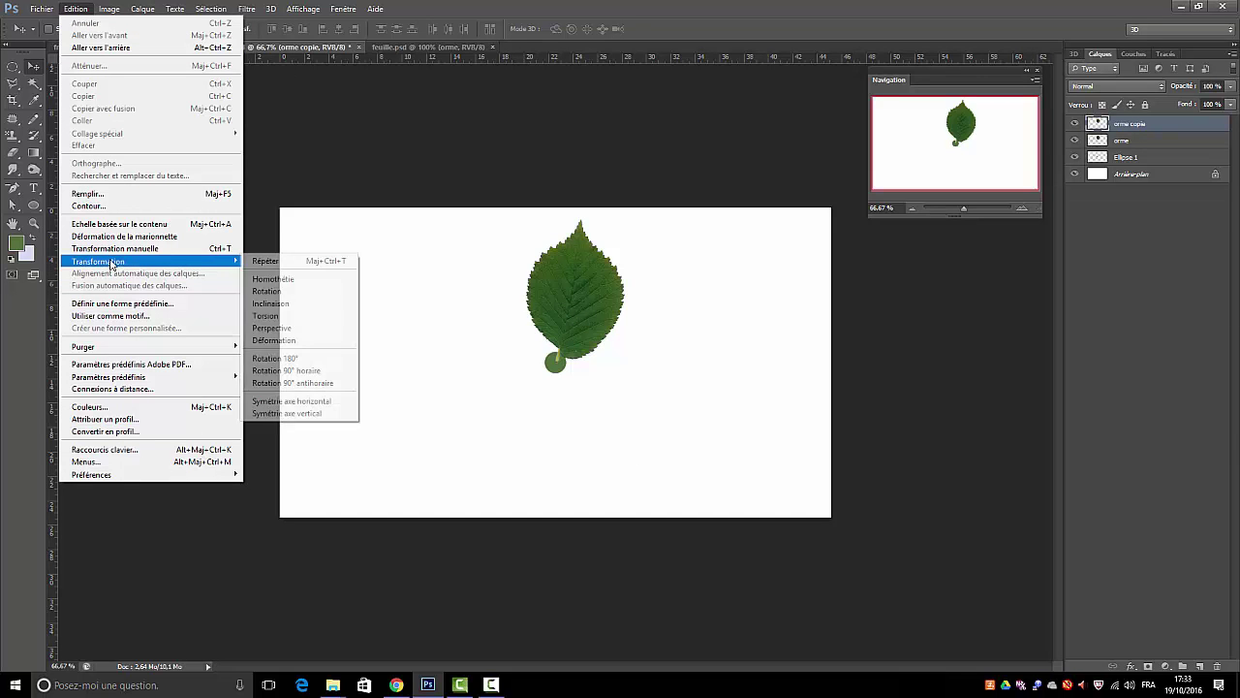
pyautogui.click(308, 291)
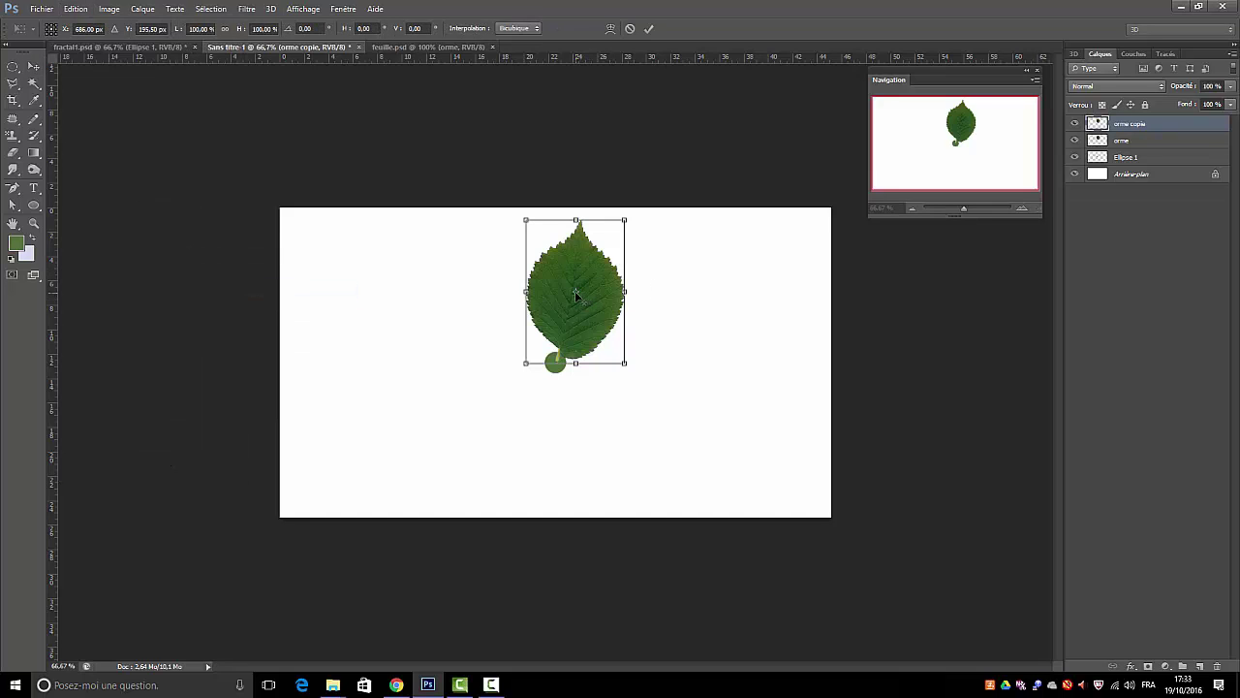
pyautogui.moveTo(575, 291); pyautogui.dragTo(579, 369)
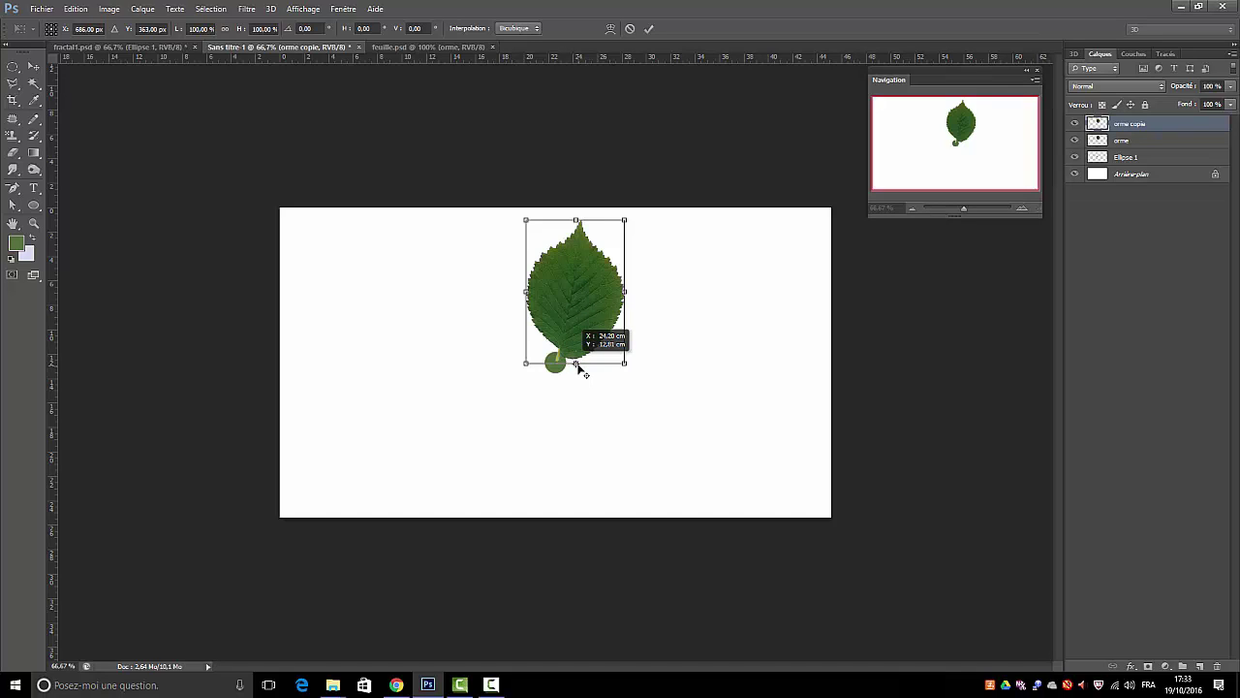
pyautogui.moveTo(576, 366); pyautogui.dragTo(577, 366)
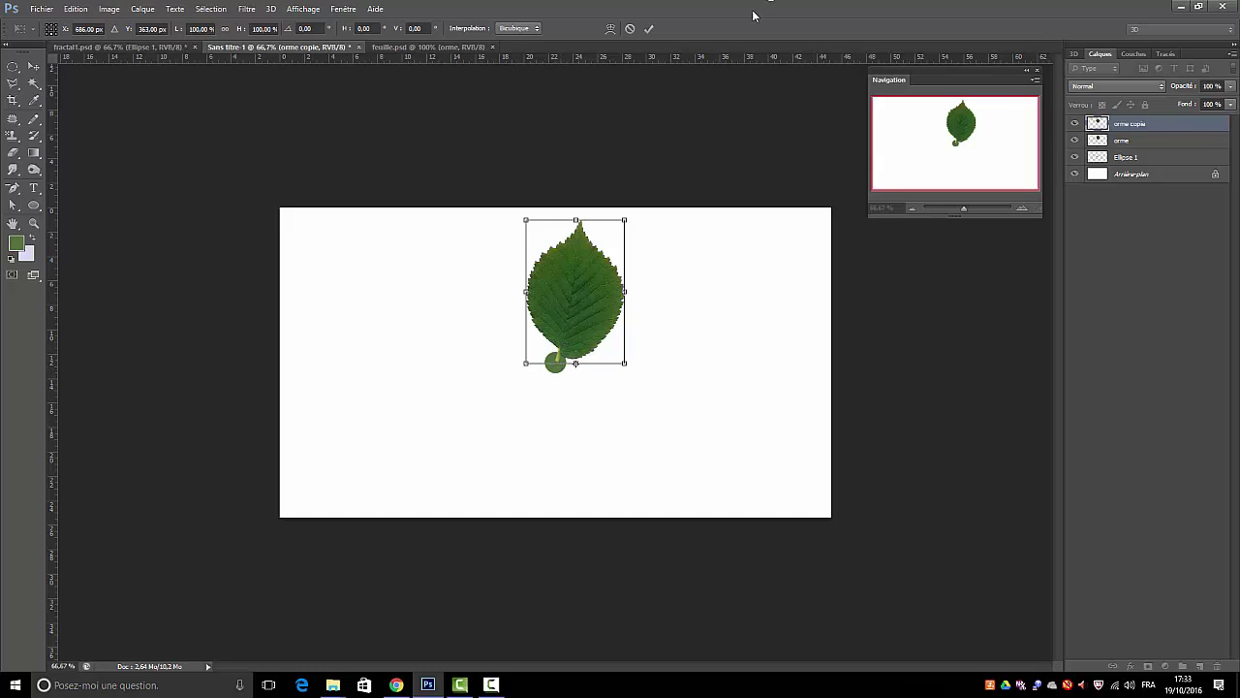
pyautogui.click(649, 28)
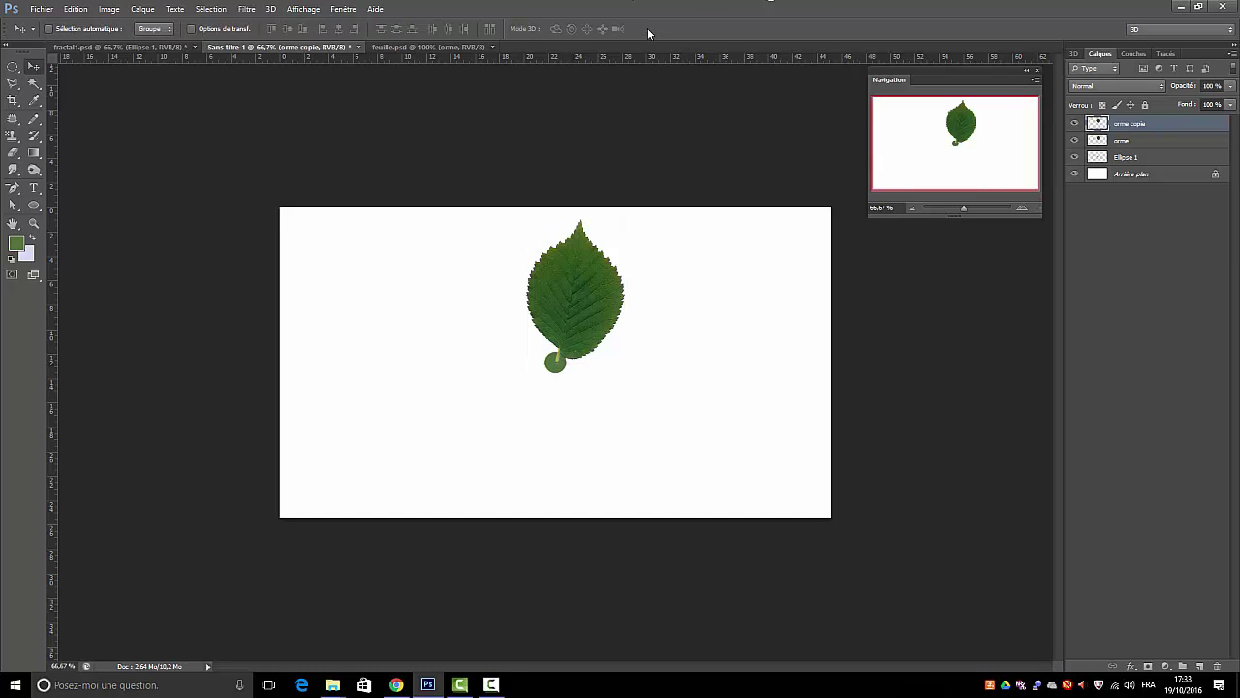
pyautogui.click(76, 9)
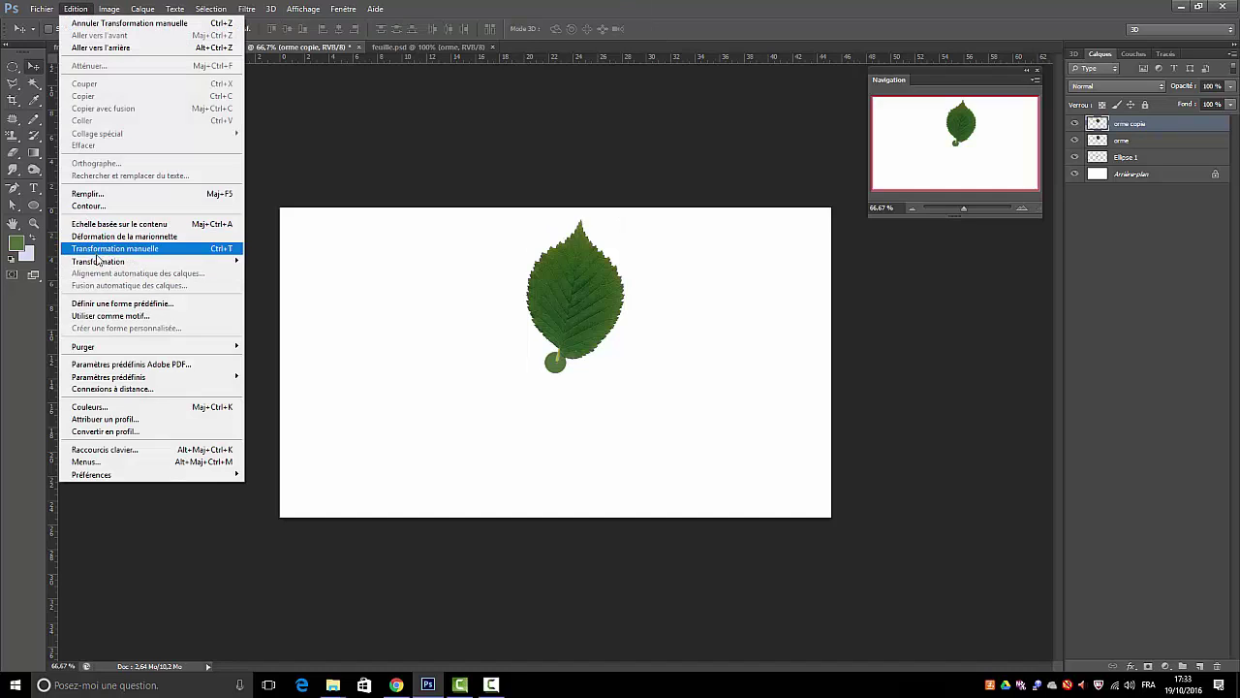
pyautogui.moveTo(98, 262)
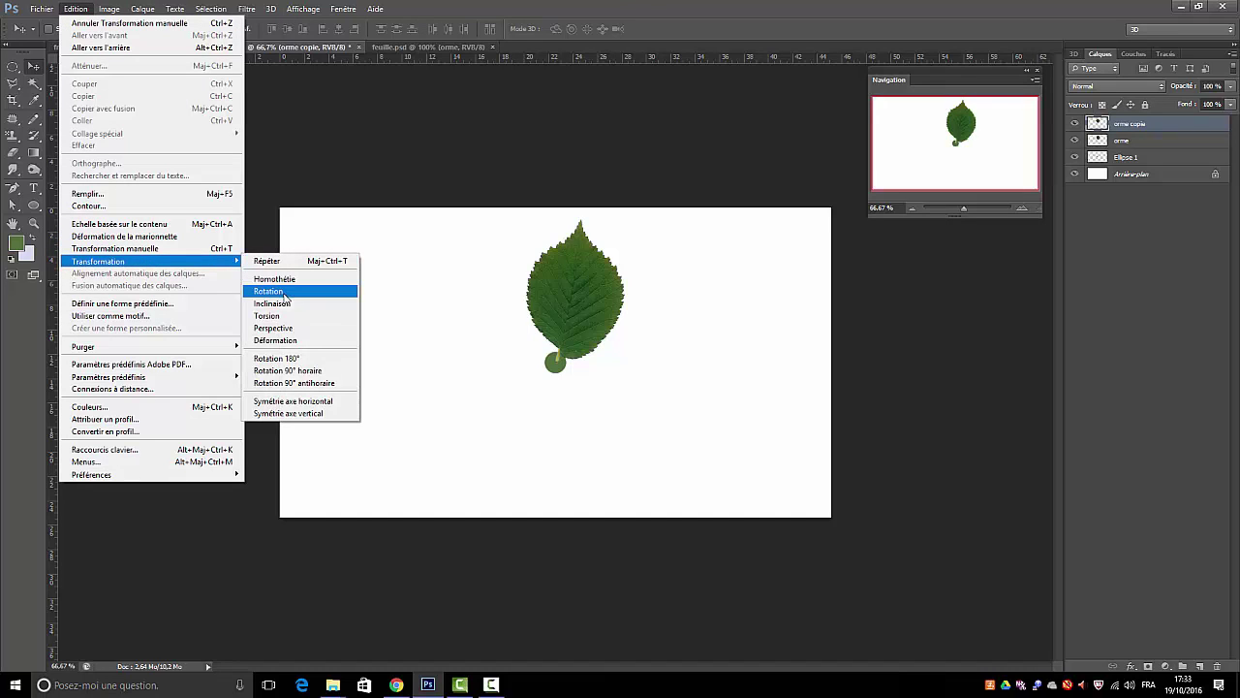
pyautogui.click(279, 293)
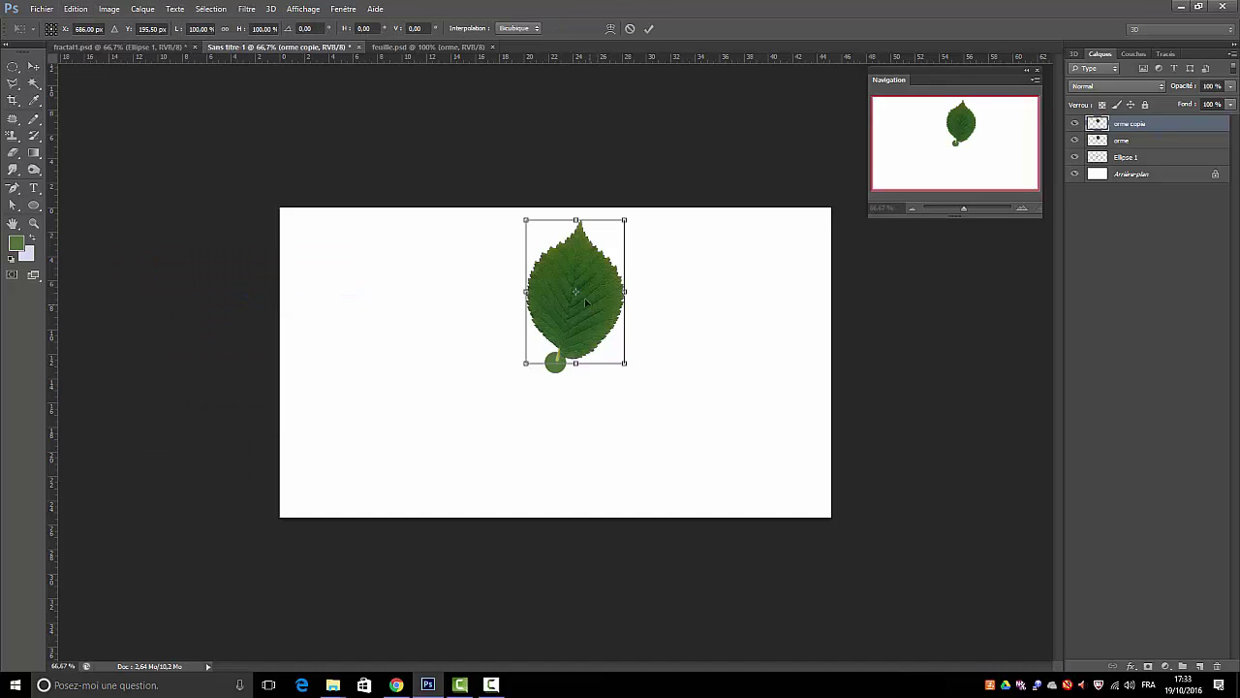
pyautogui.moveTo(576, 296); pyautogui.dragTo(576, 365)
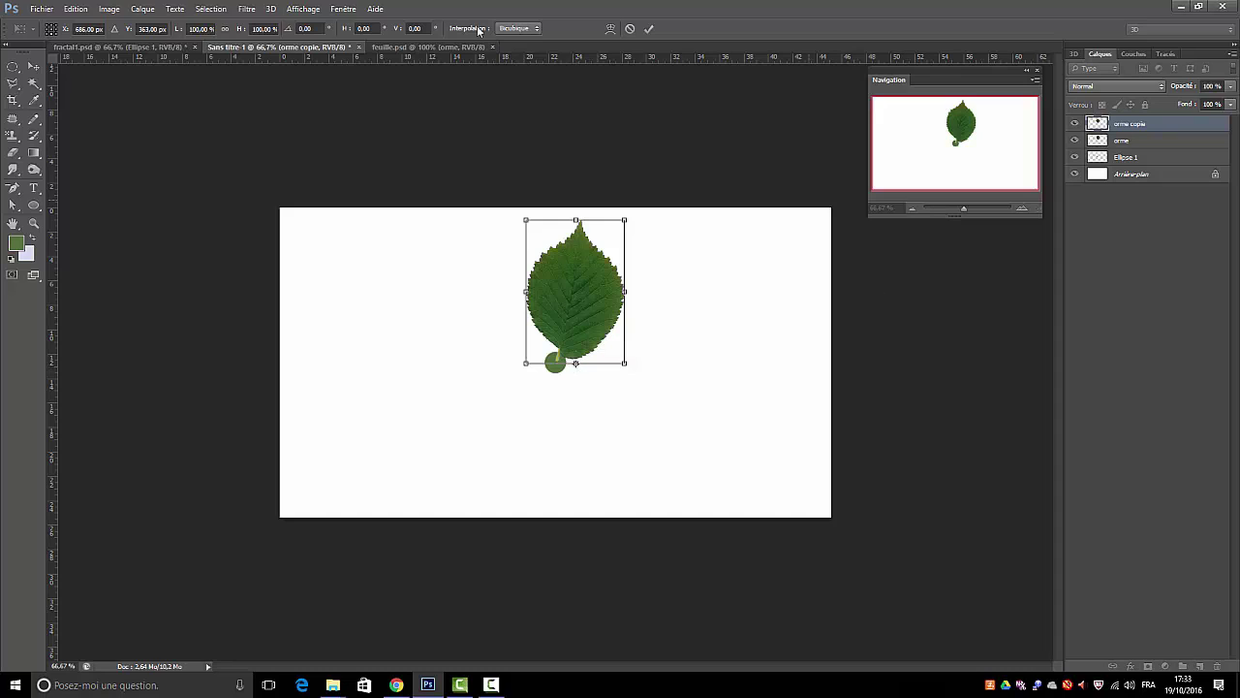
pyautogui.click(313, 27)
pyautogui.write('25')
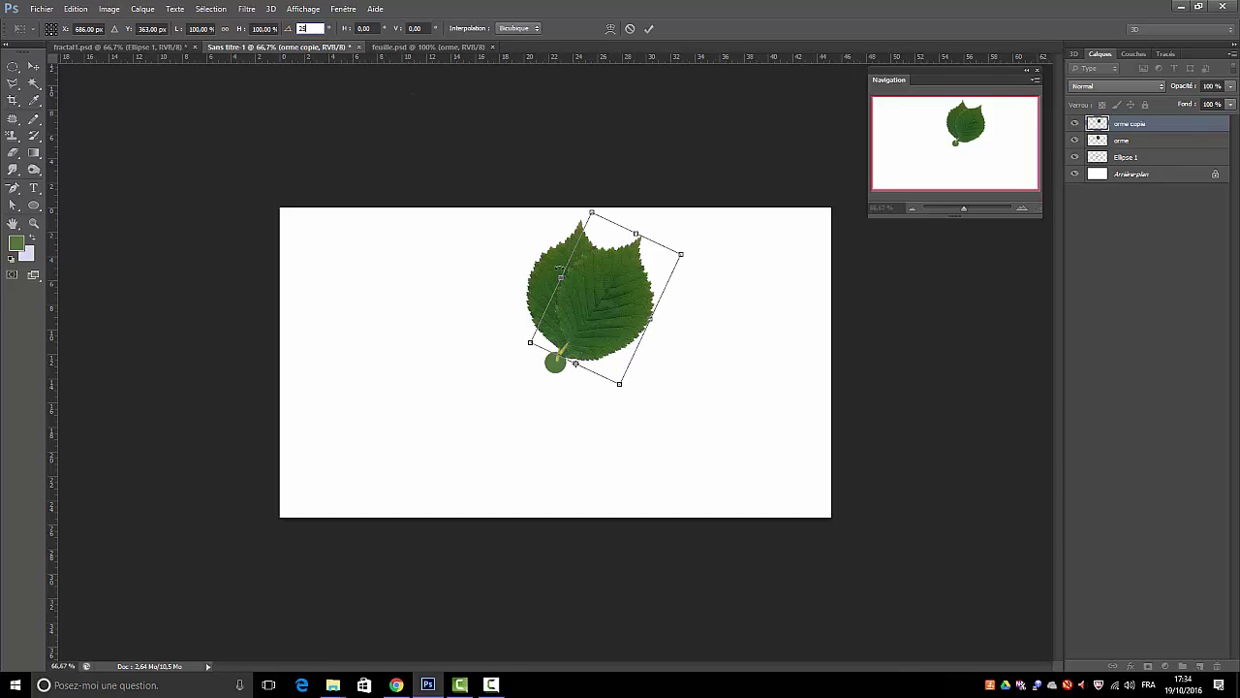
pyautogui.click(648, 28)
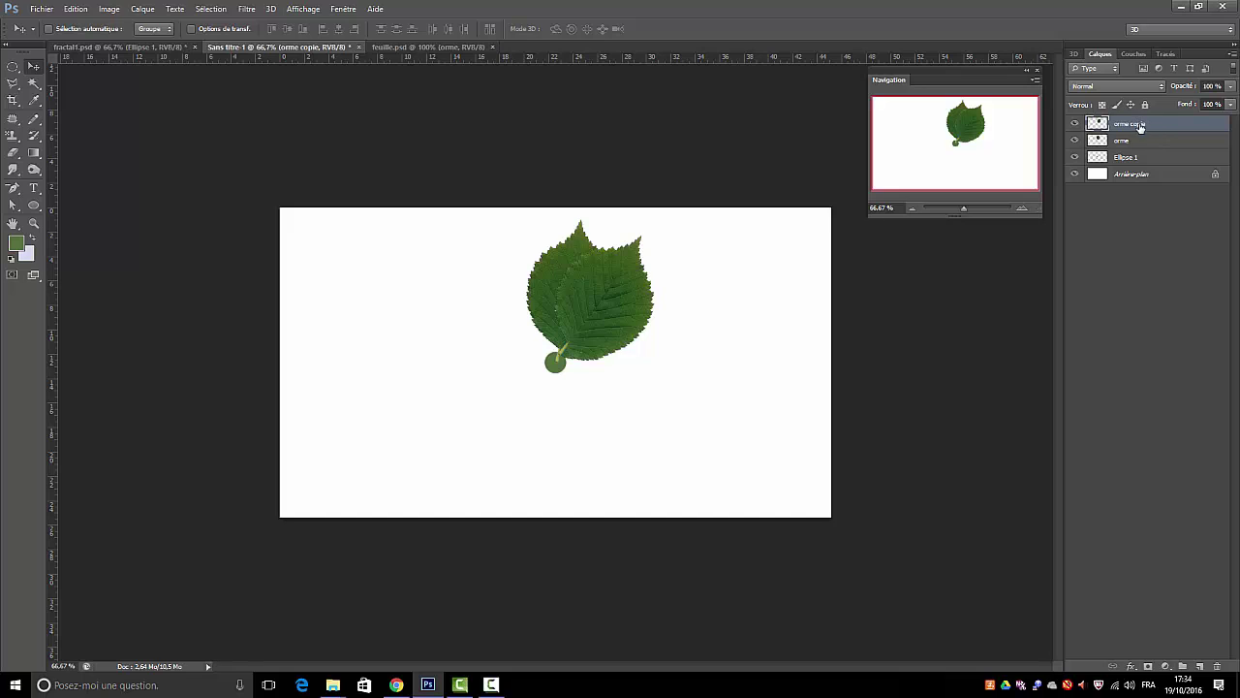
# Duplicate the leaf as orme copie 2, repeat the rotation, then duplicate again as orme copie 3
pyautogui.moveTo(1139, 124); pyautogui.dragTo(1201, 666)
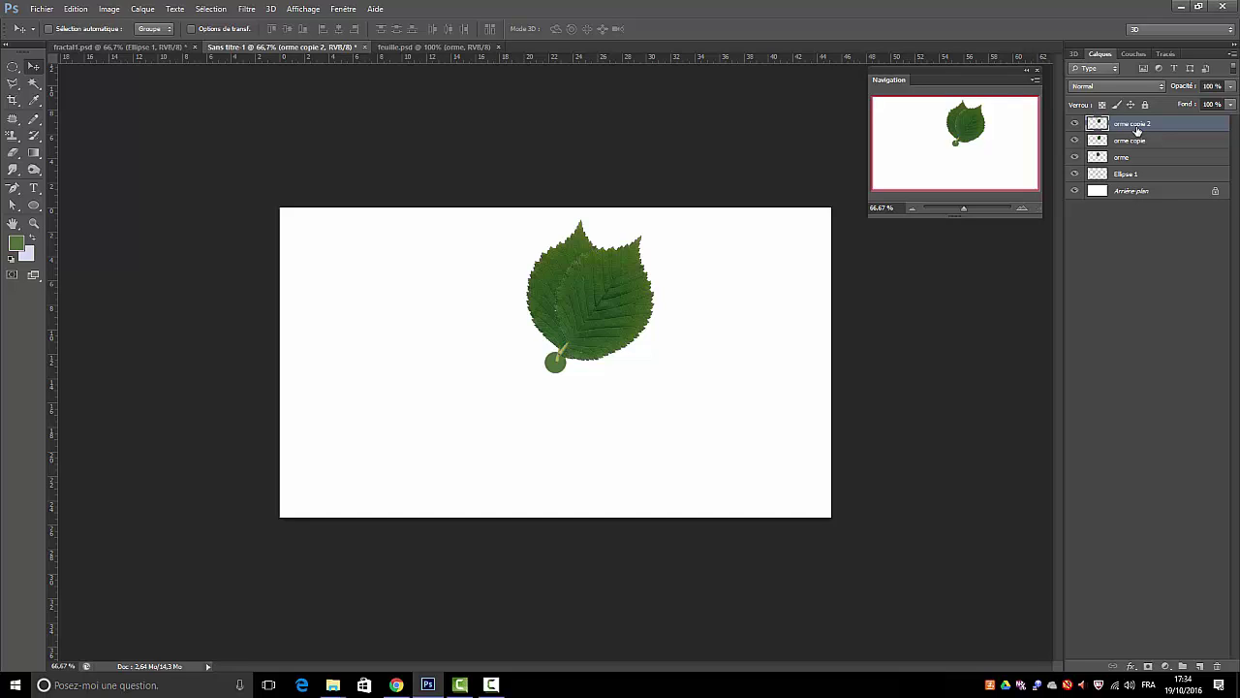
pyautogui.hotkey('ctrl', 'shift', 't')
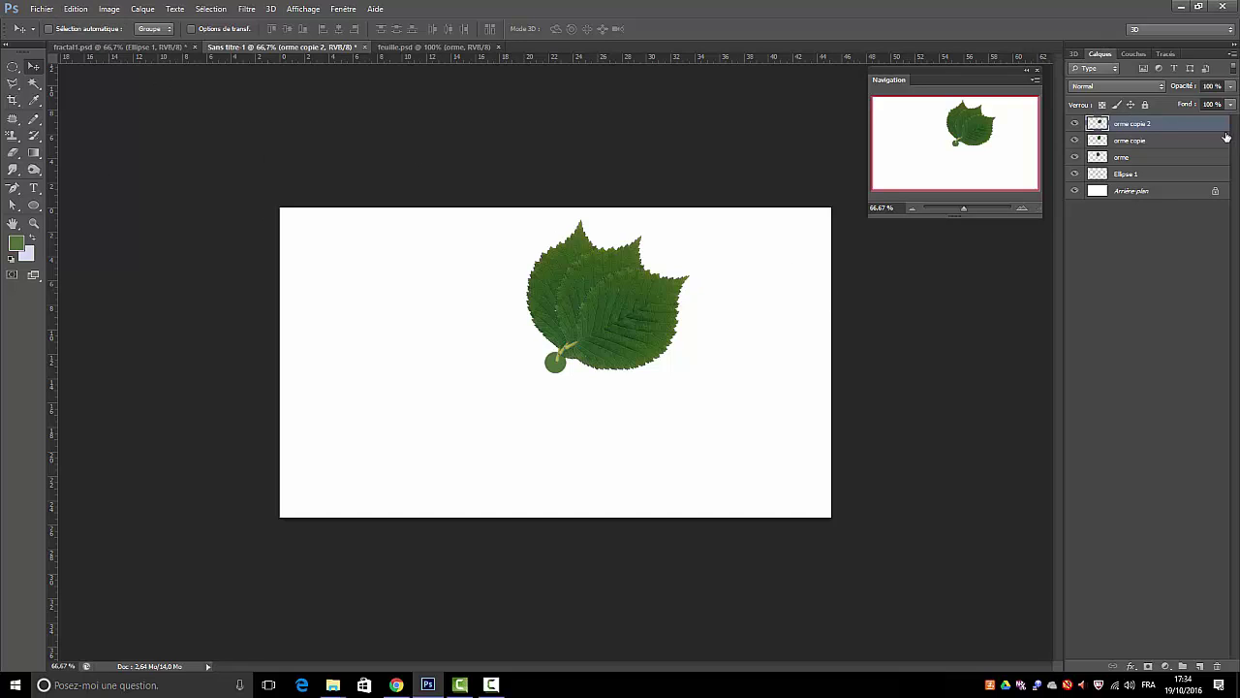
pyautogui.moveTo(1151, 124); pyautogui.dragTo(1200, 665)
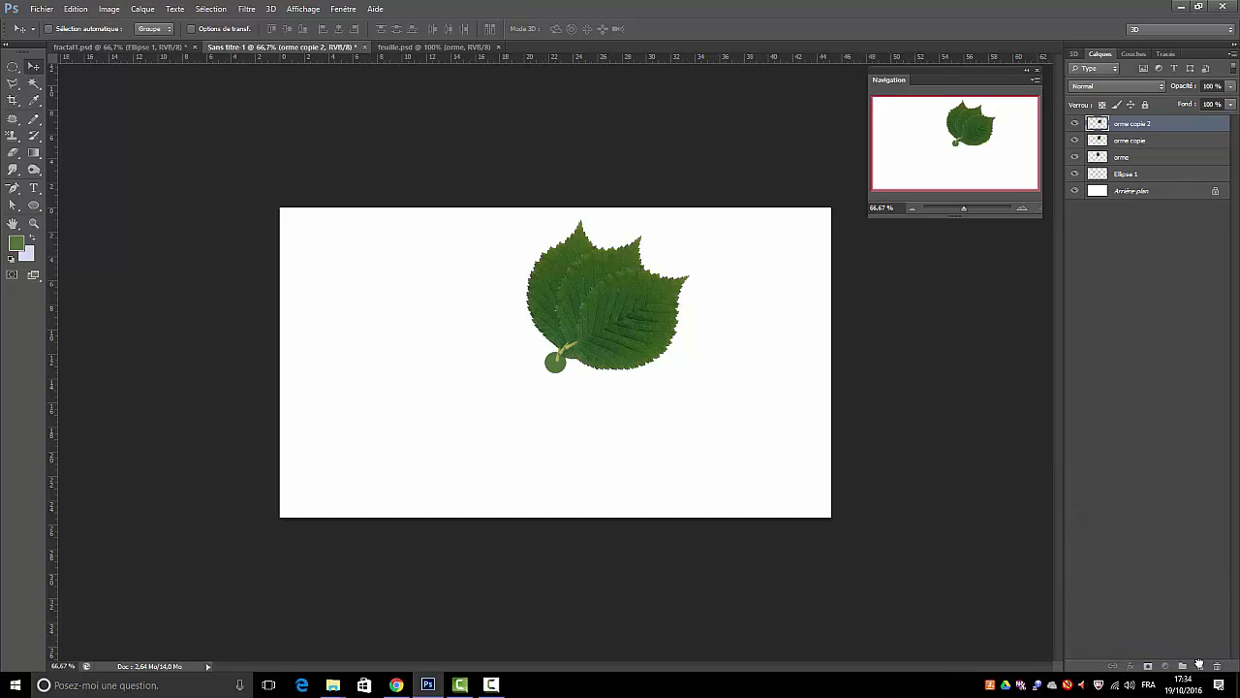
pyautogui.click(77, 10)
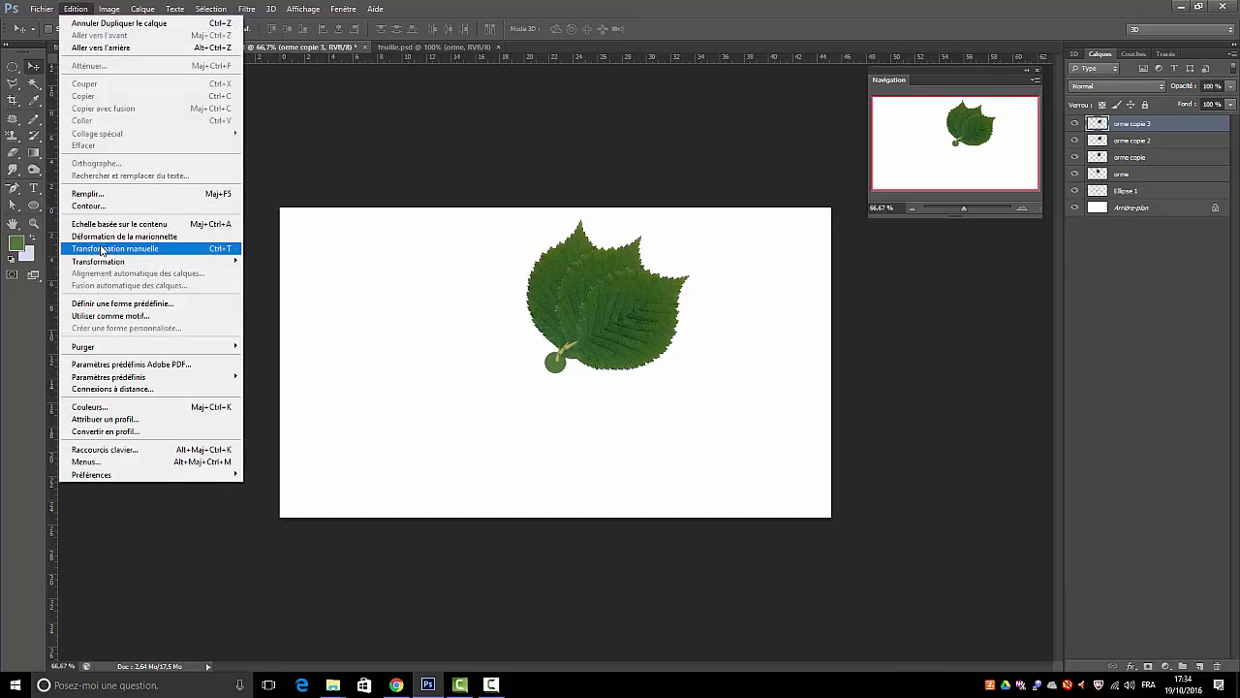
pyautogui.moveTo(98, 261)
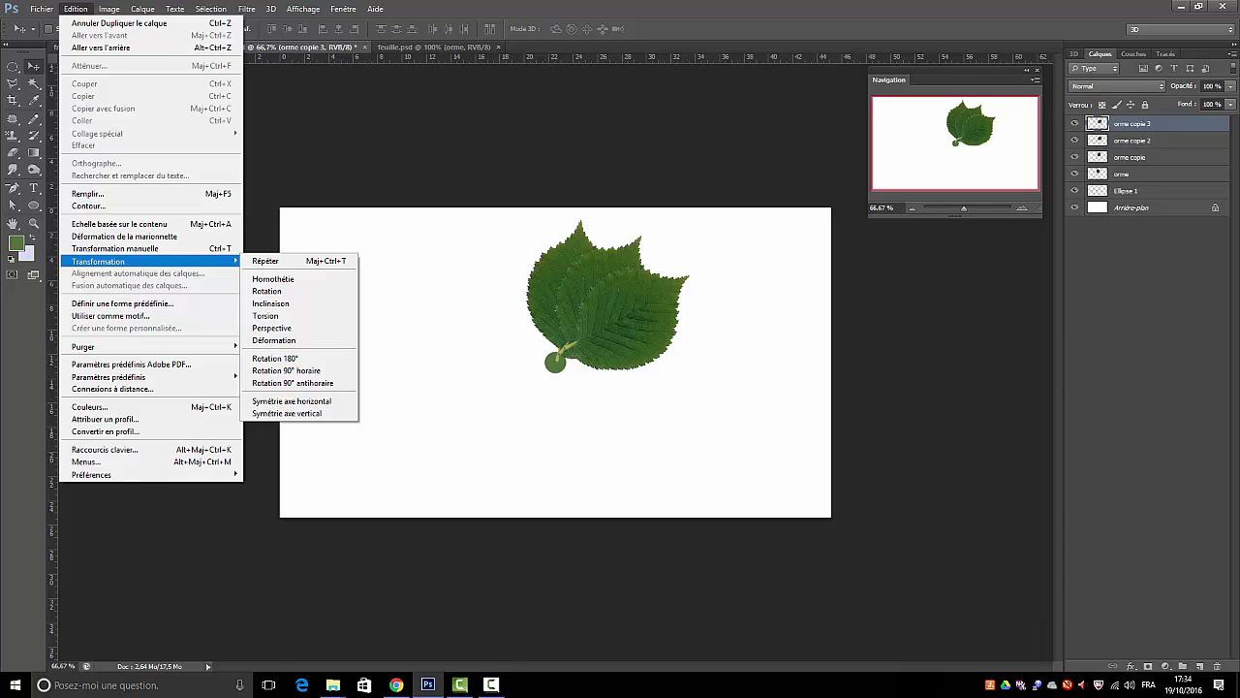
pyautogui.click(1150, 362)
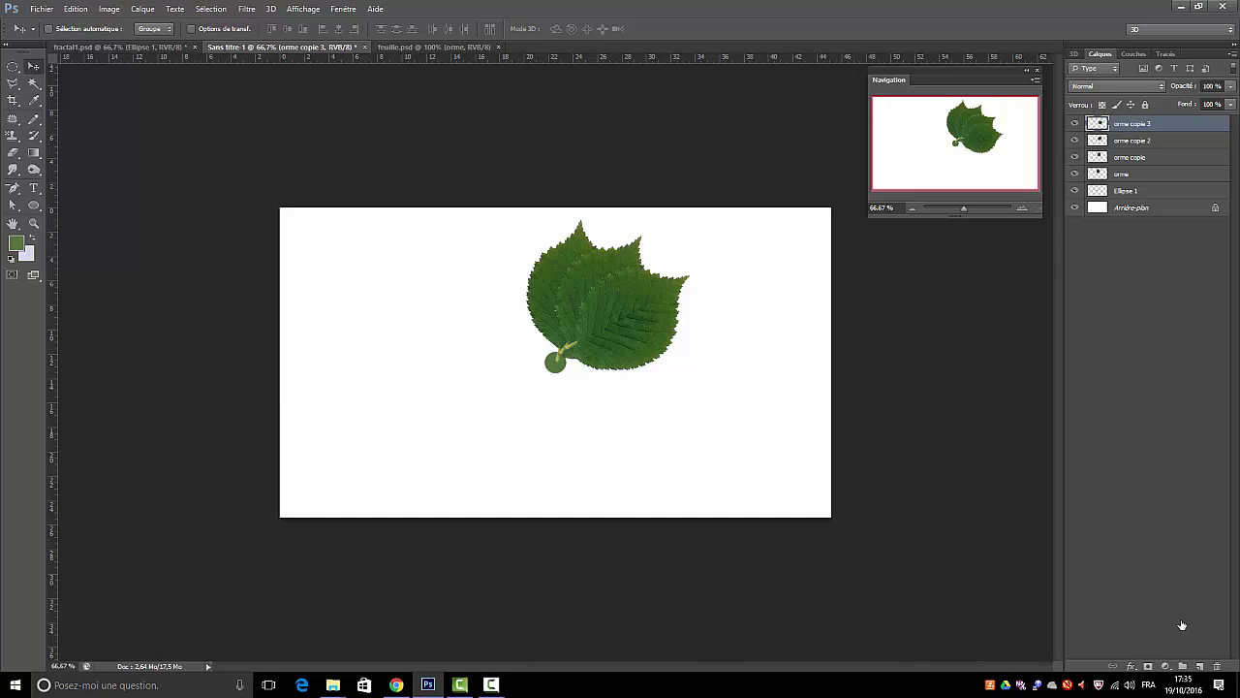
# Repeat the rotate-and-shrink transform and duplicate each new leaf, creating orme copie 4 to 9
pyautogui.hotkey('ctrl', 'shift', 't')
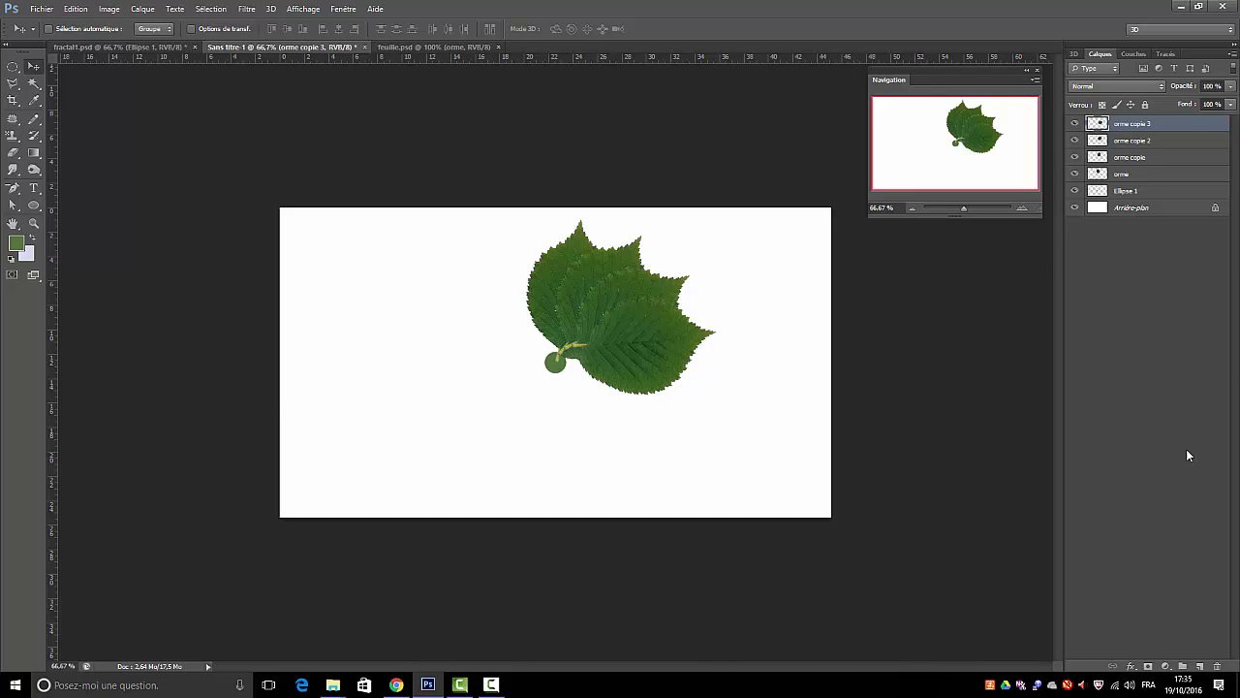
pyautogui.moveTo(1167, 137); pyautogui.dragTo(1198, 665)
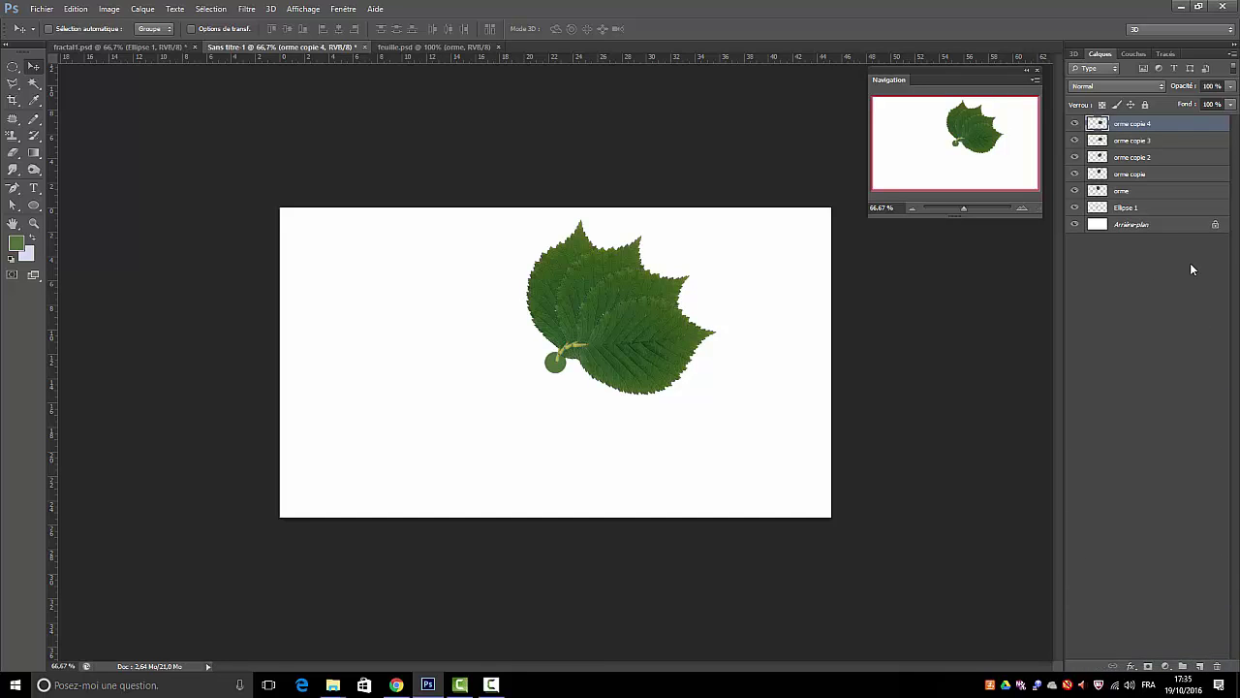
pyautogui.hotkey('ctrl', 'shift', 't')
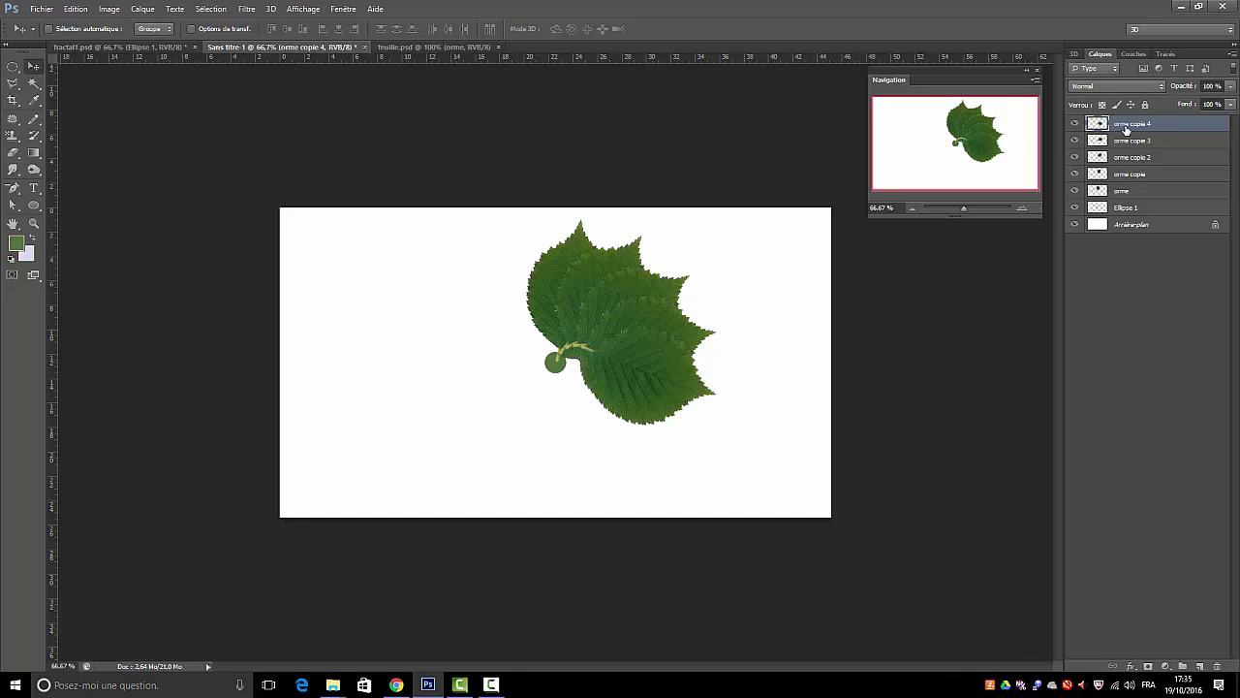
pyautogui.moveTo(1127, 132); pyautogui.dragTo(1200, 666)
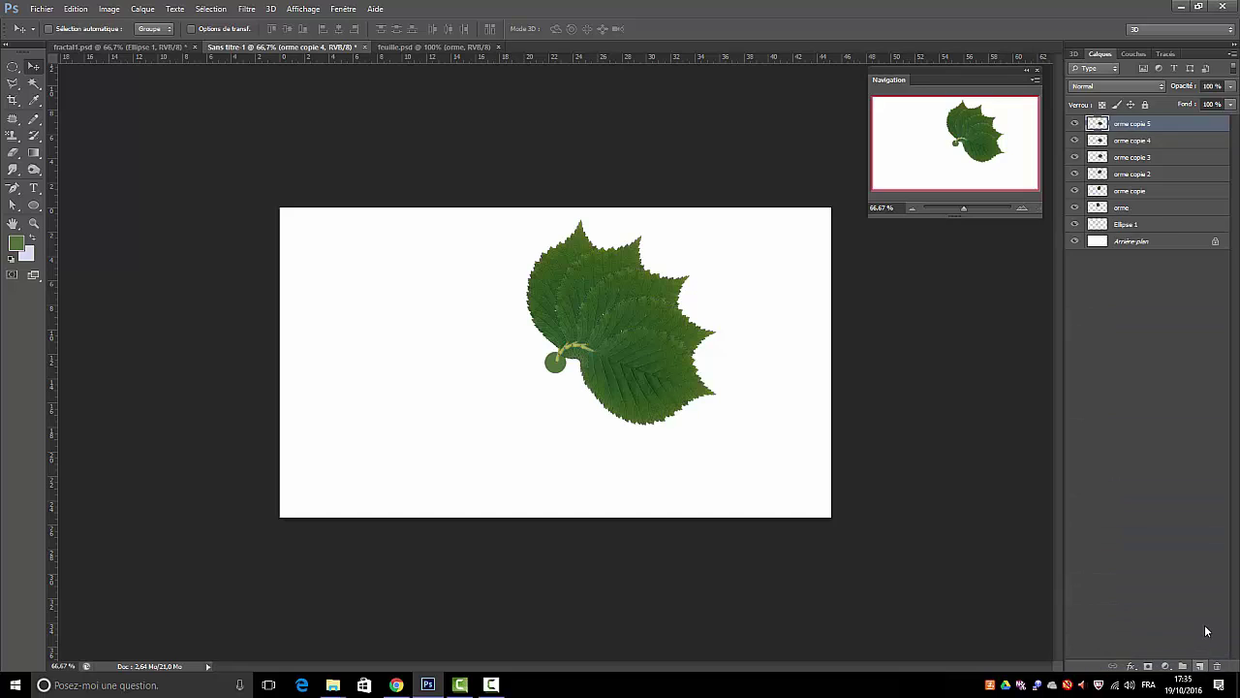
pyautogui.hotkey('ctrl', 'shift', 't')
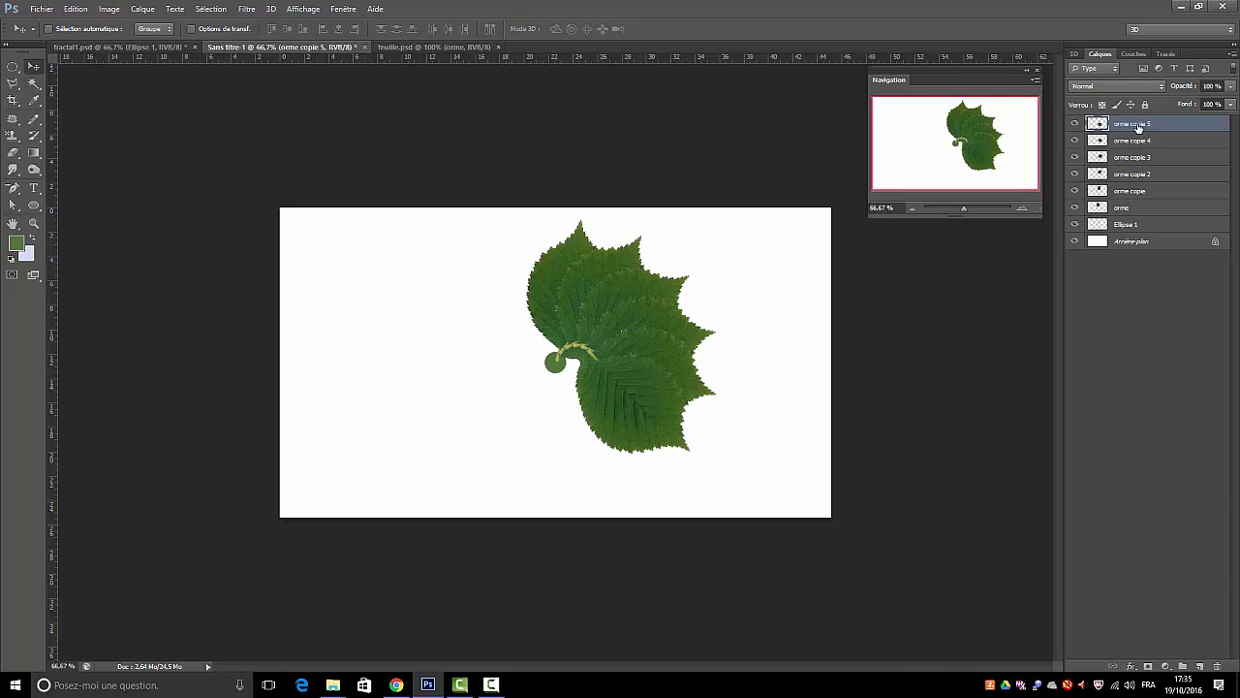
pyautogui.moveTo(1136, 134); pyautogui.dragTo(1198, 665)
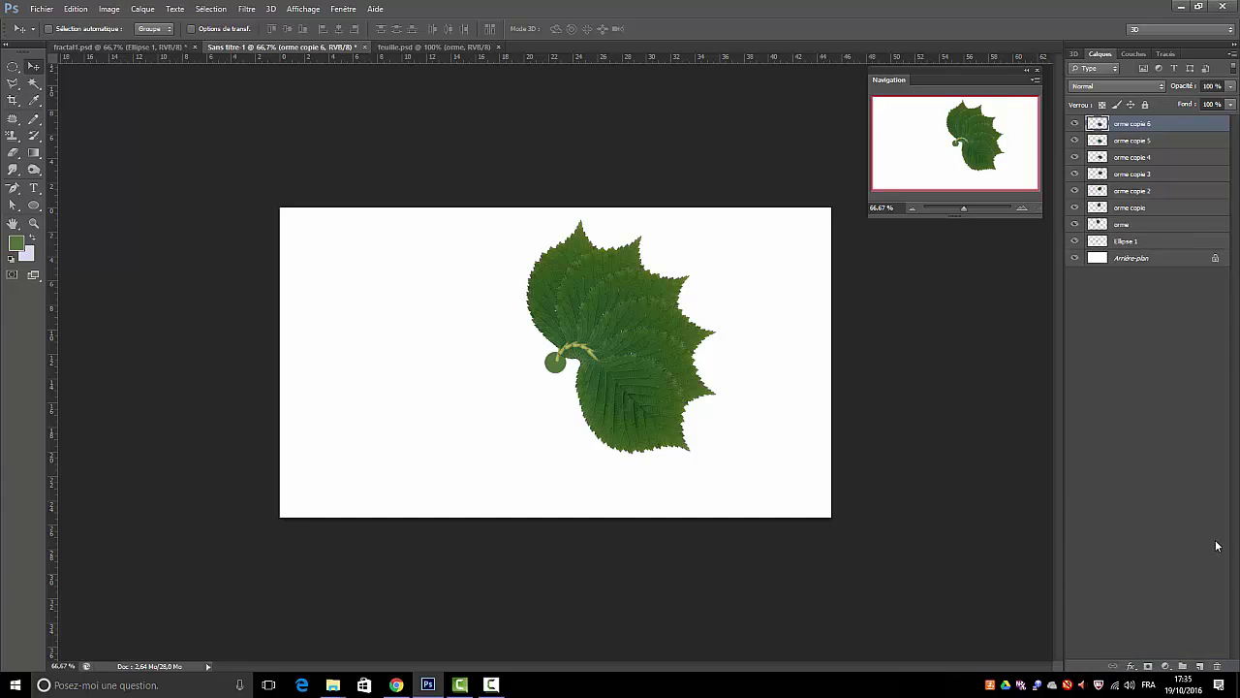
pyautogui.hotkey('ctrl', 'shift', 't')
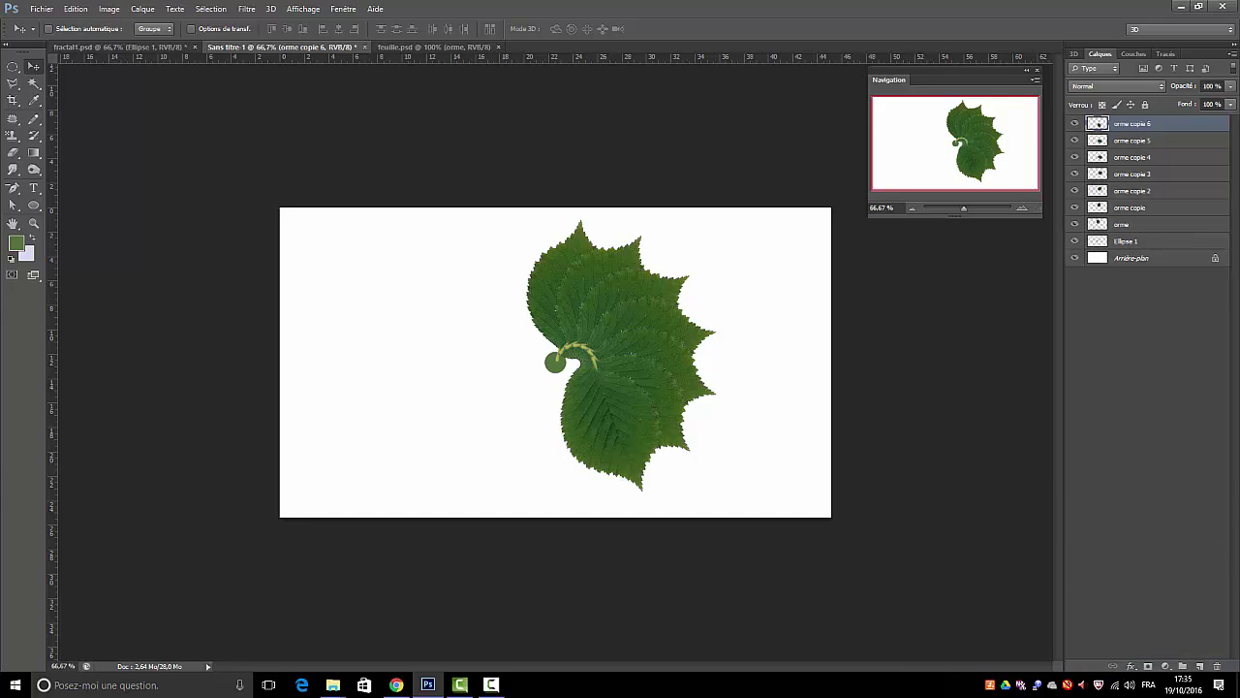
pyautogui.moveTo(1133, 126)
pyautogui.mouseDown()
pyautogui.moveTo(1159, 586)
pyautogui.moveTo(1198, 665)
pyautogui.mouseUp()
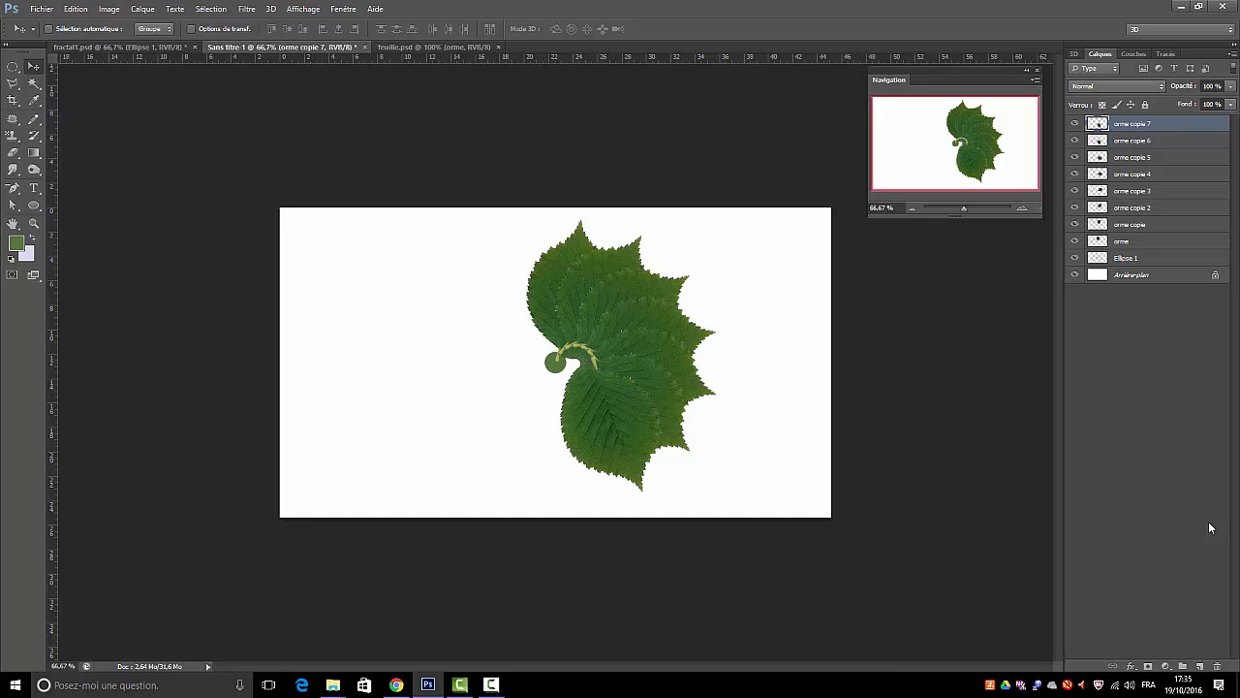
pyautogui.hotkey('ctrl', 'shift', 't')
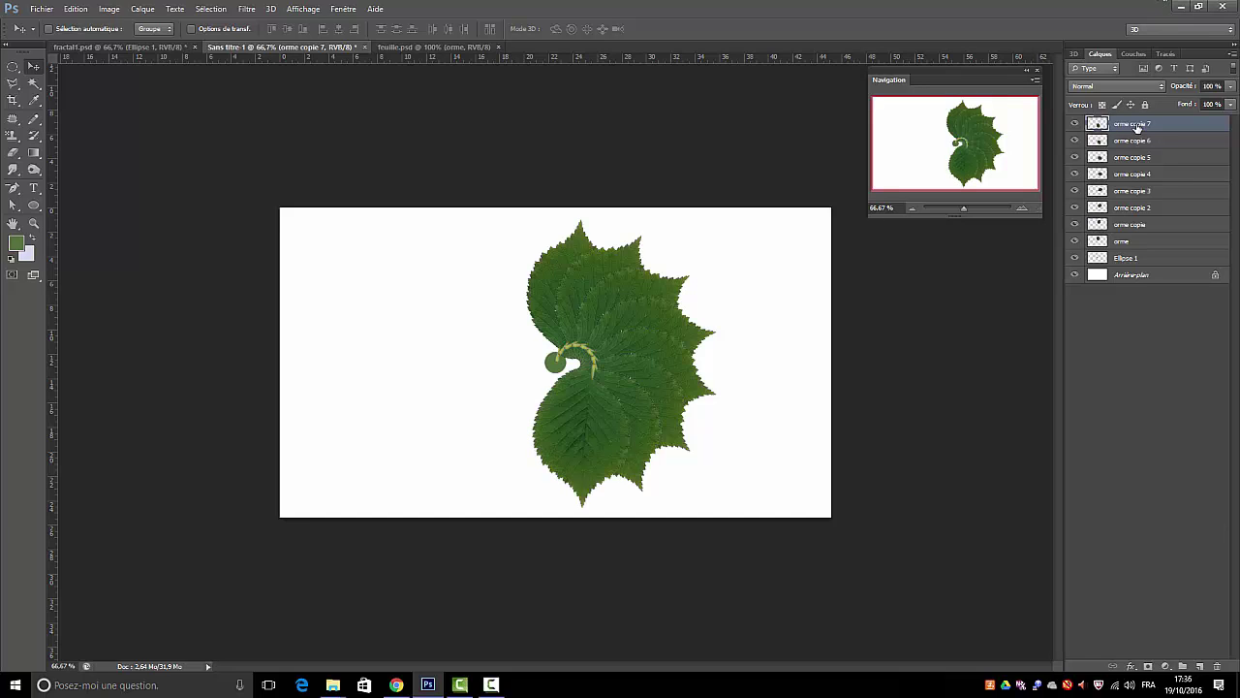
pyautogui.moveTo(1137, 127); pyautogui.dragTo(1201, 666)
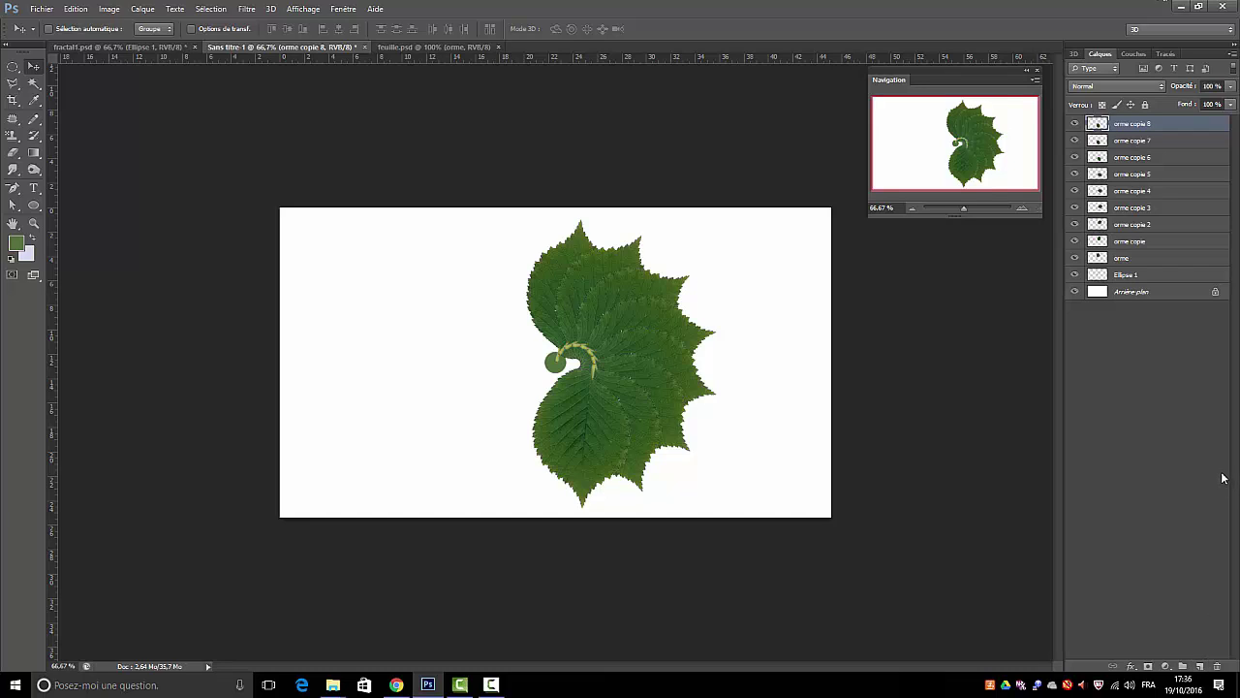
pyautogui.hotkey('ctrl', 'shift', 't')
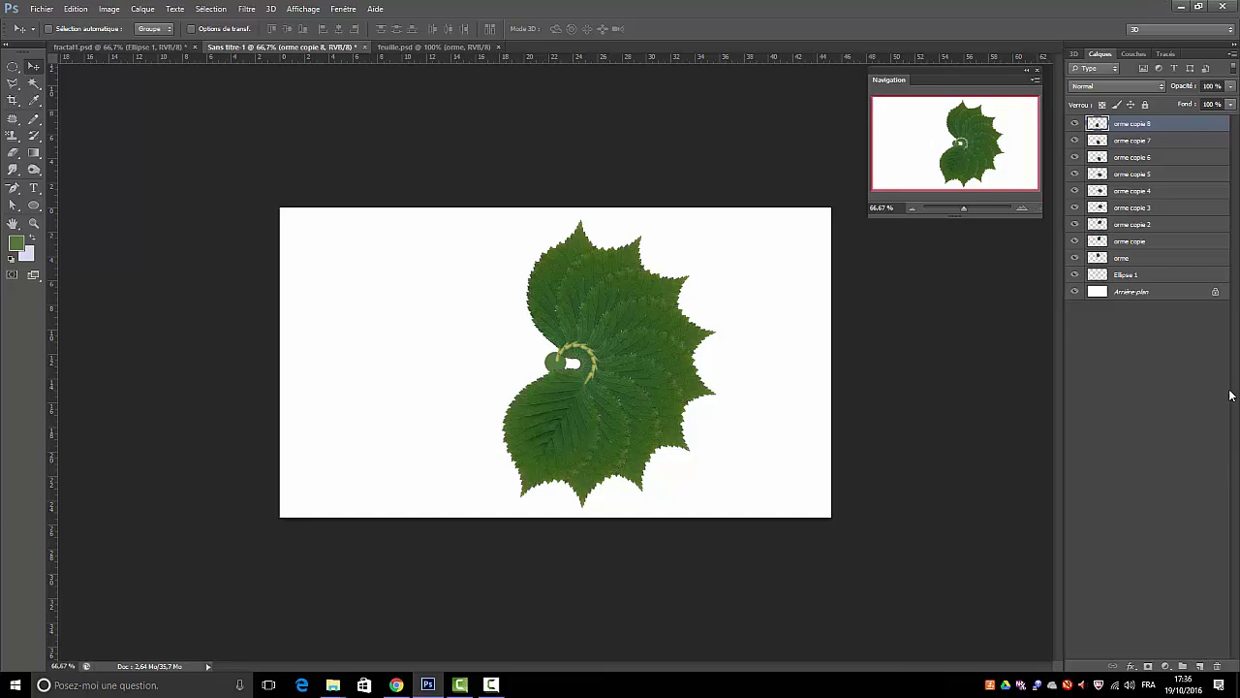
pyautogui.moveTo(1146, 121); pyautogui.dragTo(1201, 665)
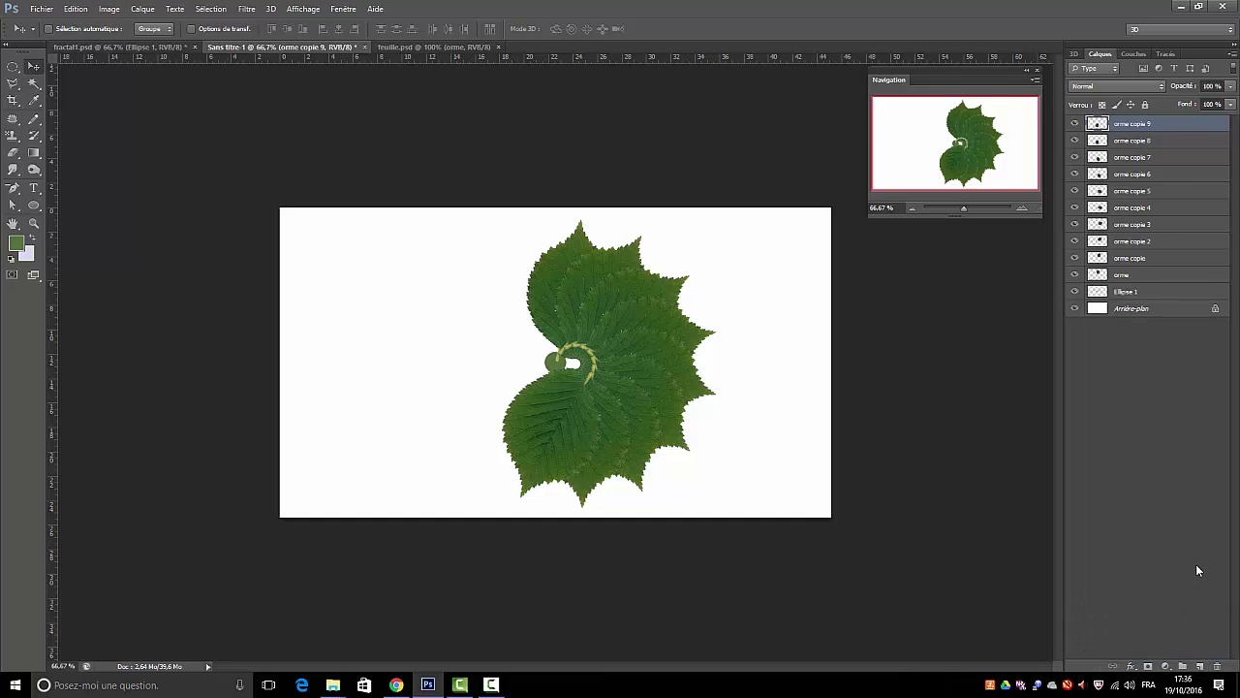
# Continue repeating the transform and duplicating, adding orme copie 10 to 13 to close the rosette
pyautogui.hotkey('ctrl', 'shift', 't')
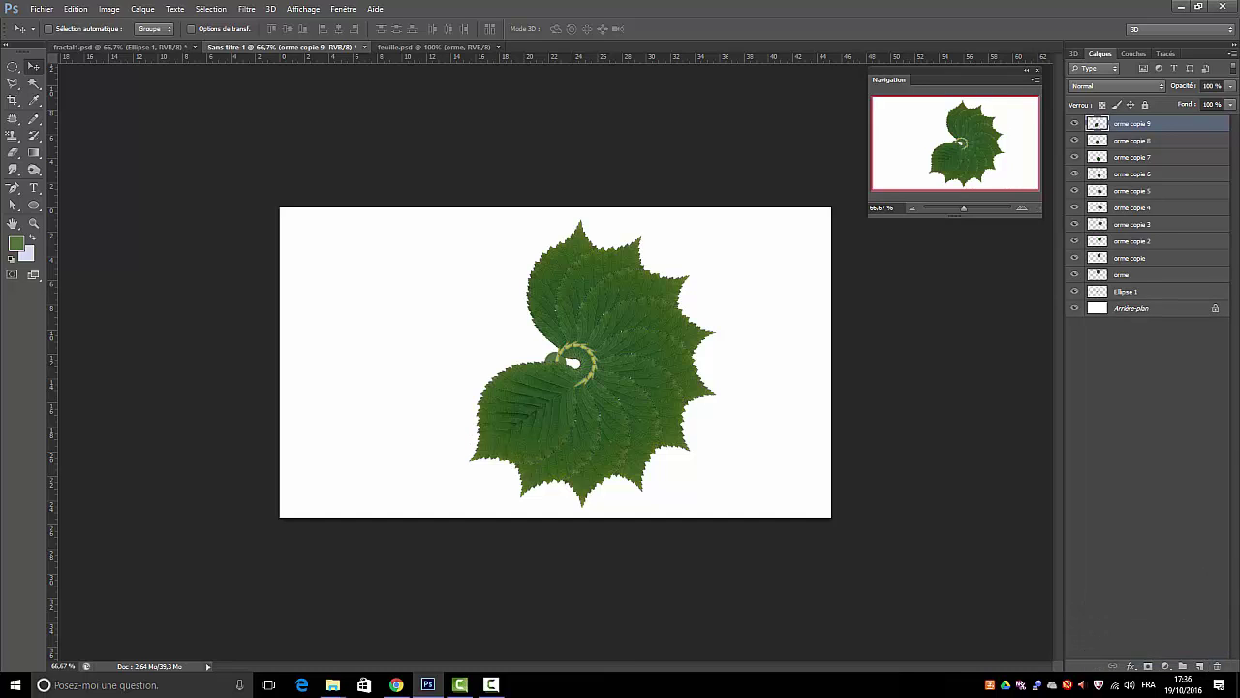
pyautogui.moveTo(1142, 124); pyautogui.dragTo(1201, 666)
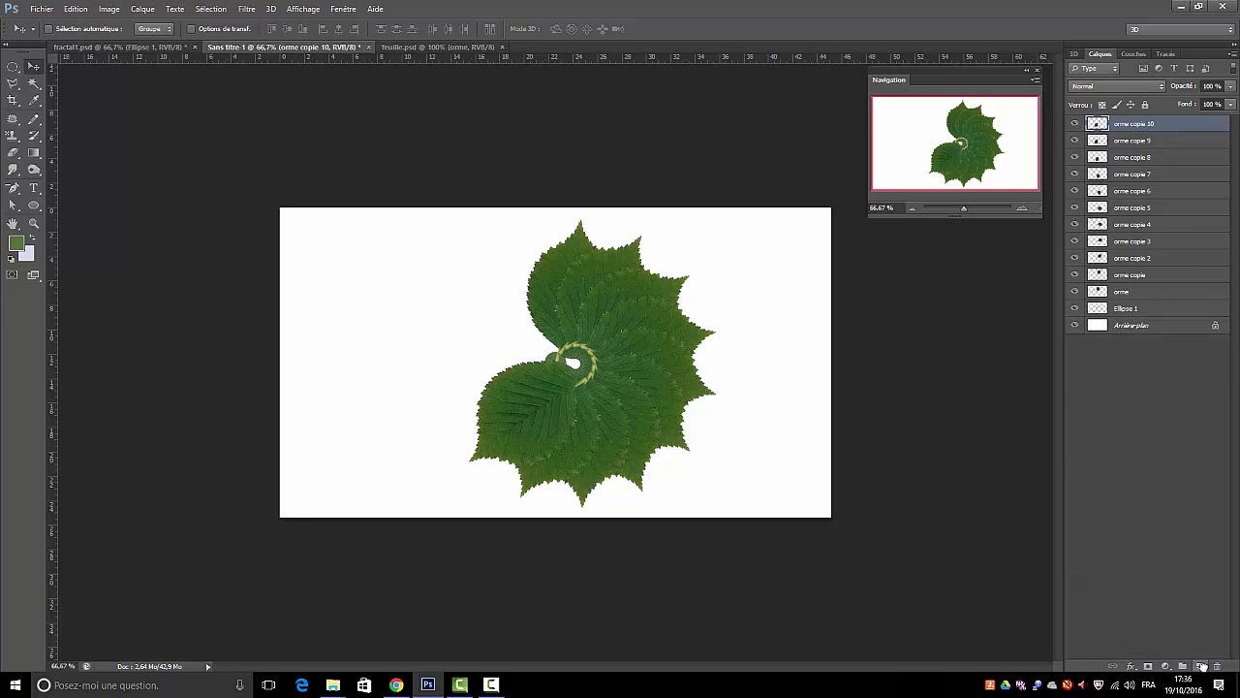
pyautogui.hotkey('ctrl', 'shift', 't')
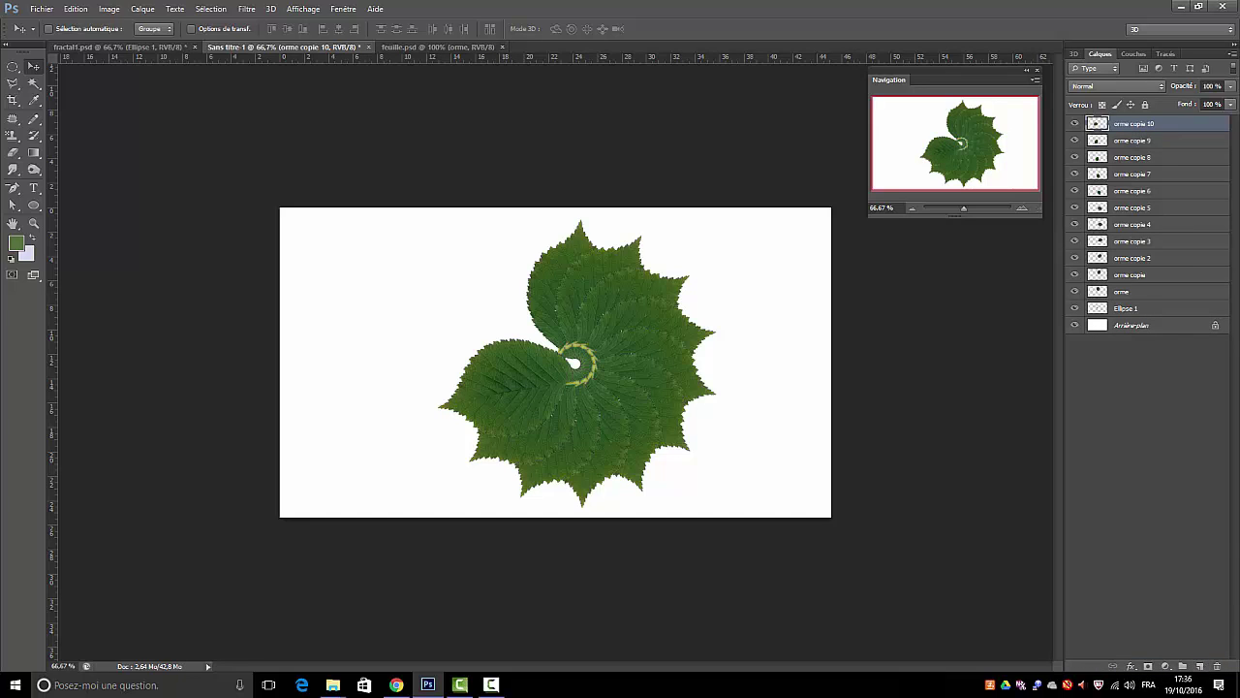
pyautogui.moveTo(1158, 124)
pyautogui.mouseDown()
pyautogui.moveTo(1165, 659)
pyautogui.moveTo(1201, 666)
pyautogui.mouseUp()
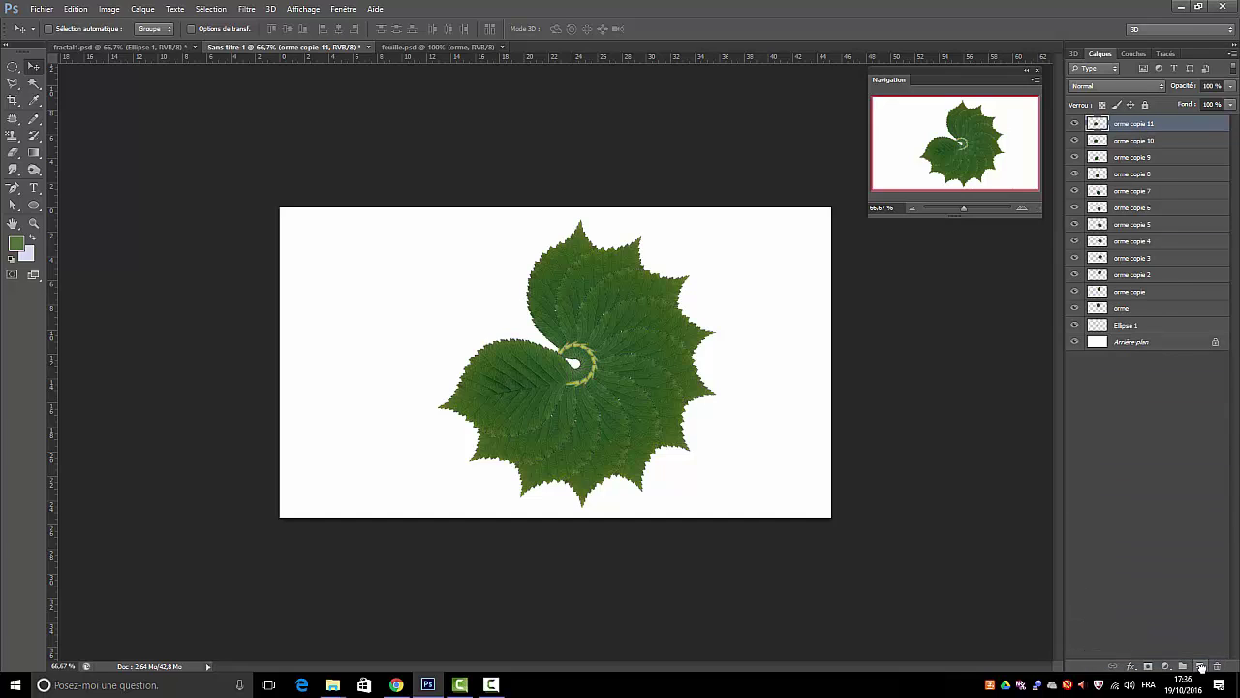
pyautogui.hotkey('ctrl', 'shift', 't')
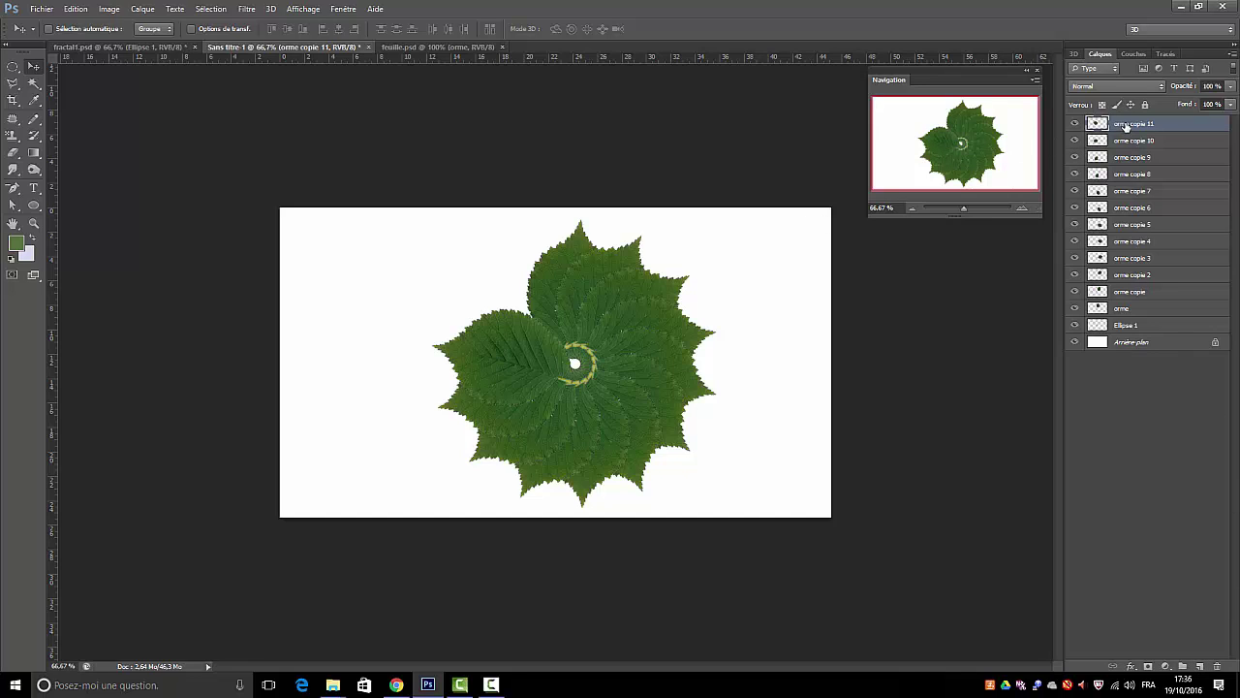
pyautogui.moveTo(1124, 126); pyautogui.dragTo(1200, 665)
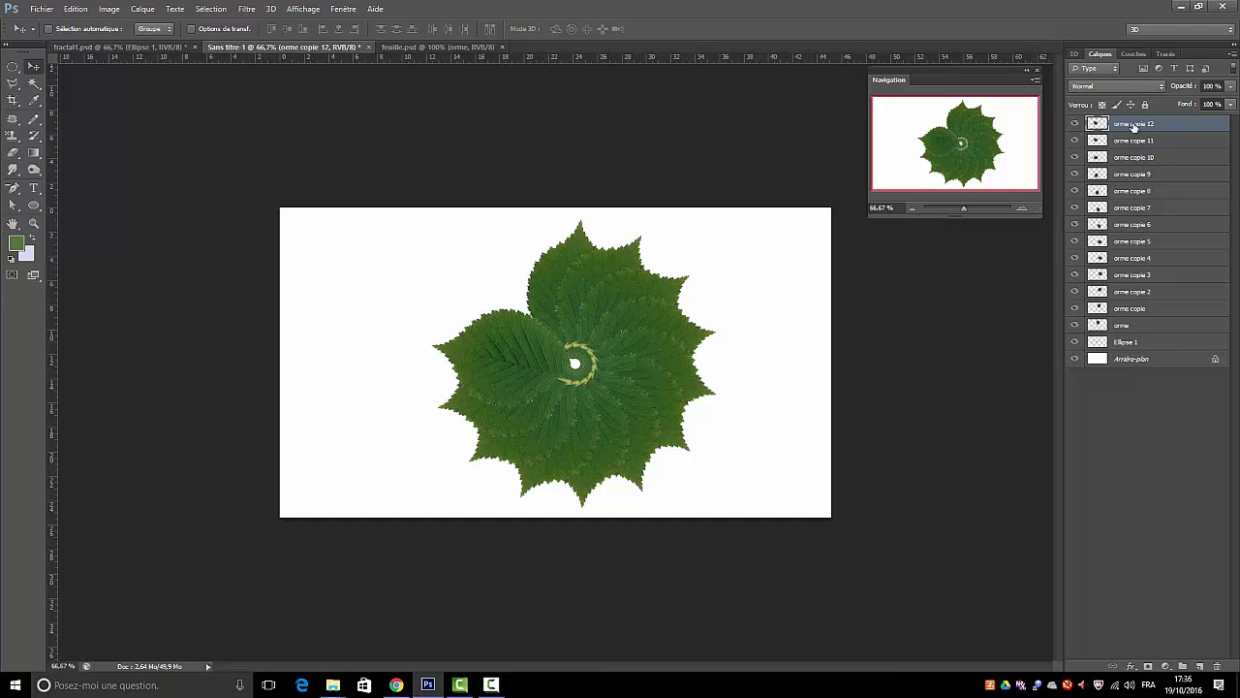
pyautogui.moveTo(1134, 126); pyautogui.dragTo(1199, 665)
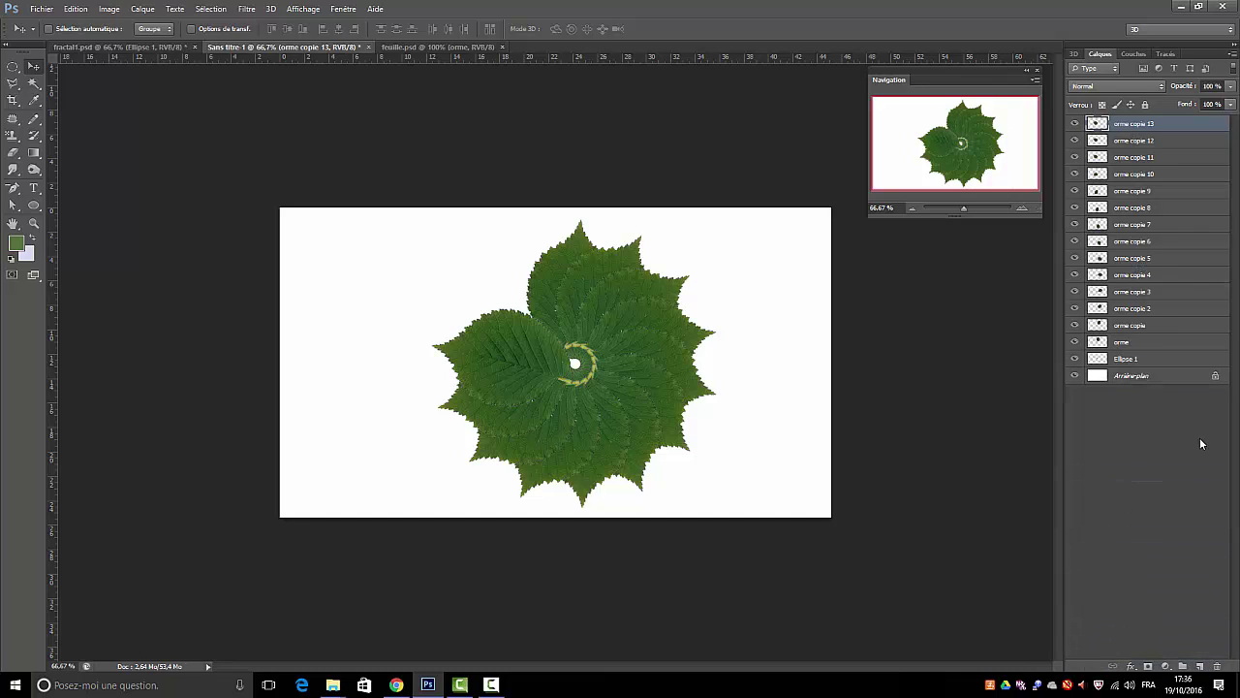
pyautogui.hotkey('ctrl', 'shift', 't')
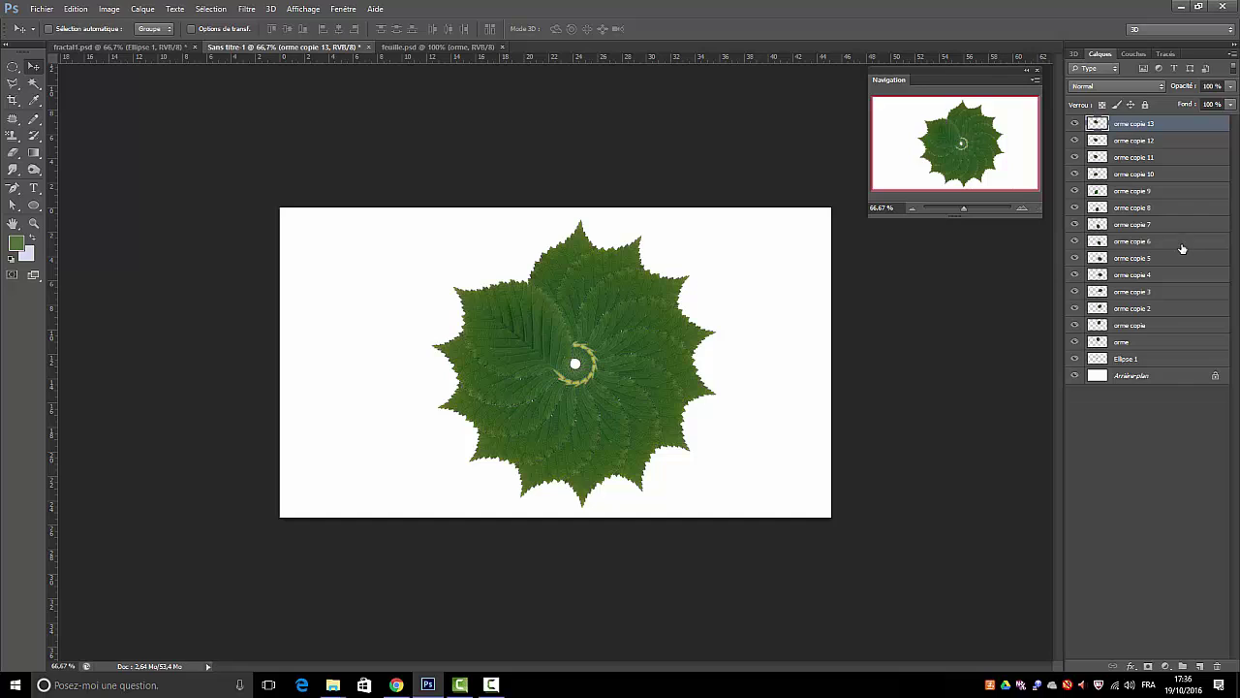
# Create a new group and move layers orme through orme copie 13 into Groupe 1
pyautogui.click(1132, 329)
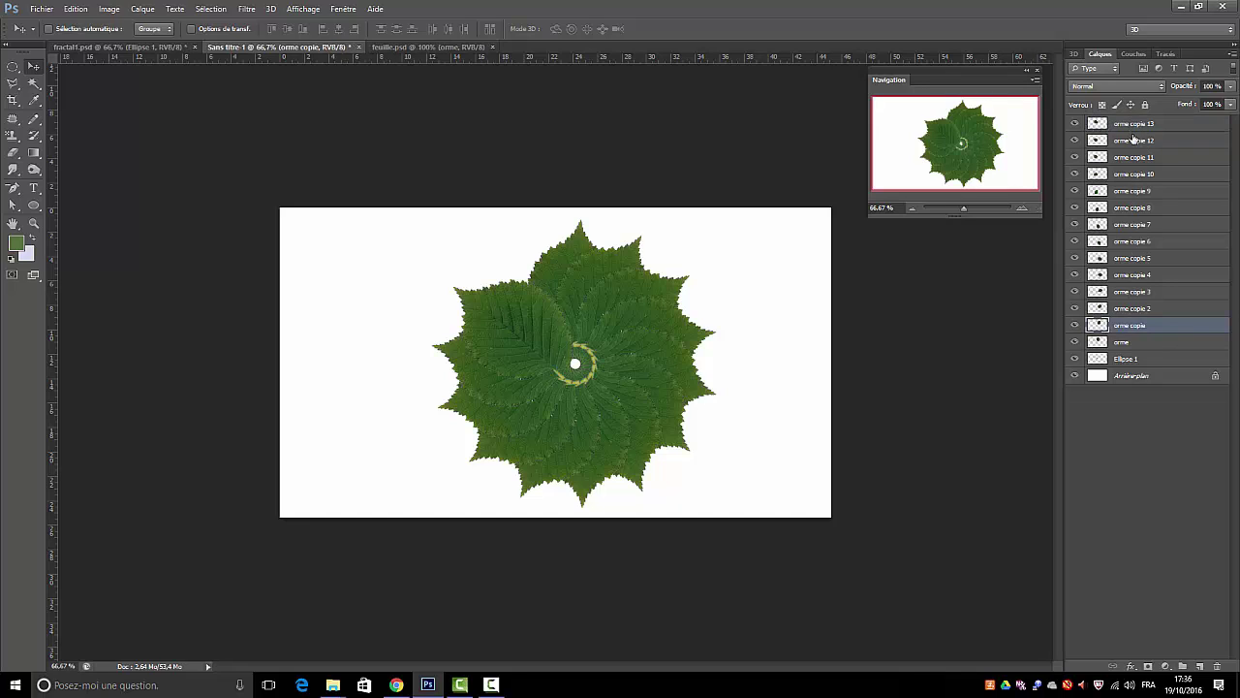
pyautogui.click(1171, 586)
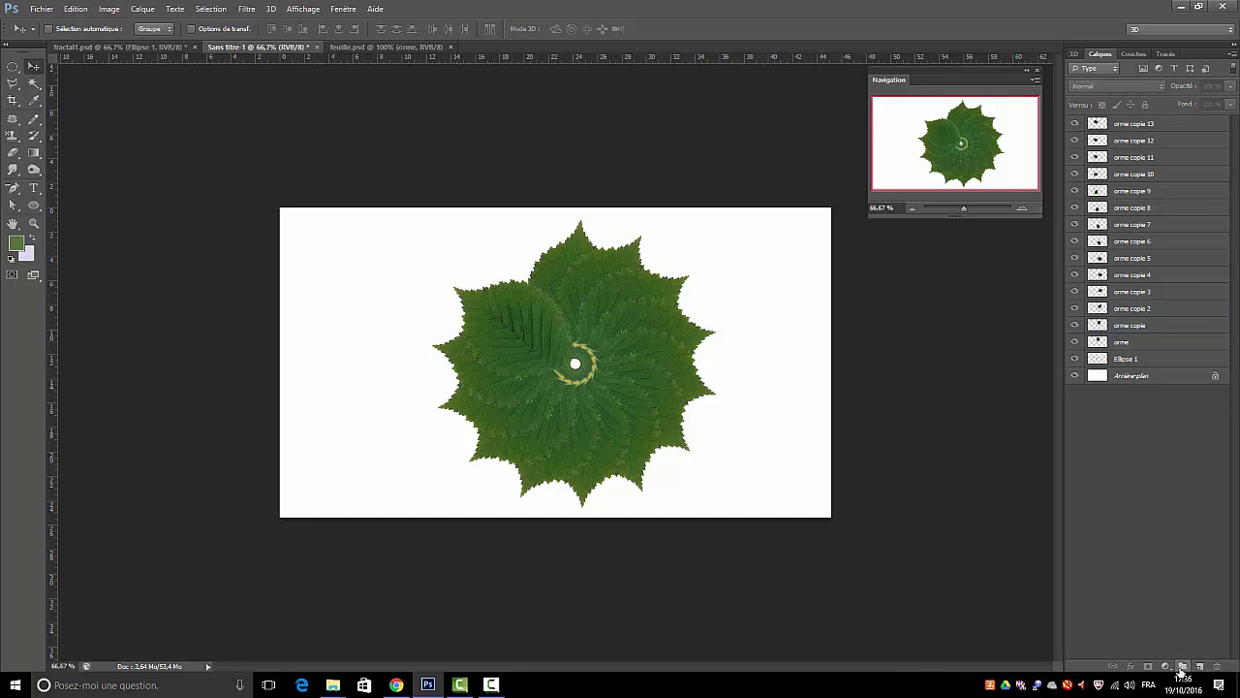
pyautogui.click(1182, 666)
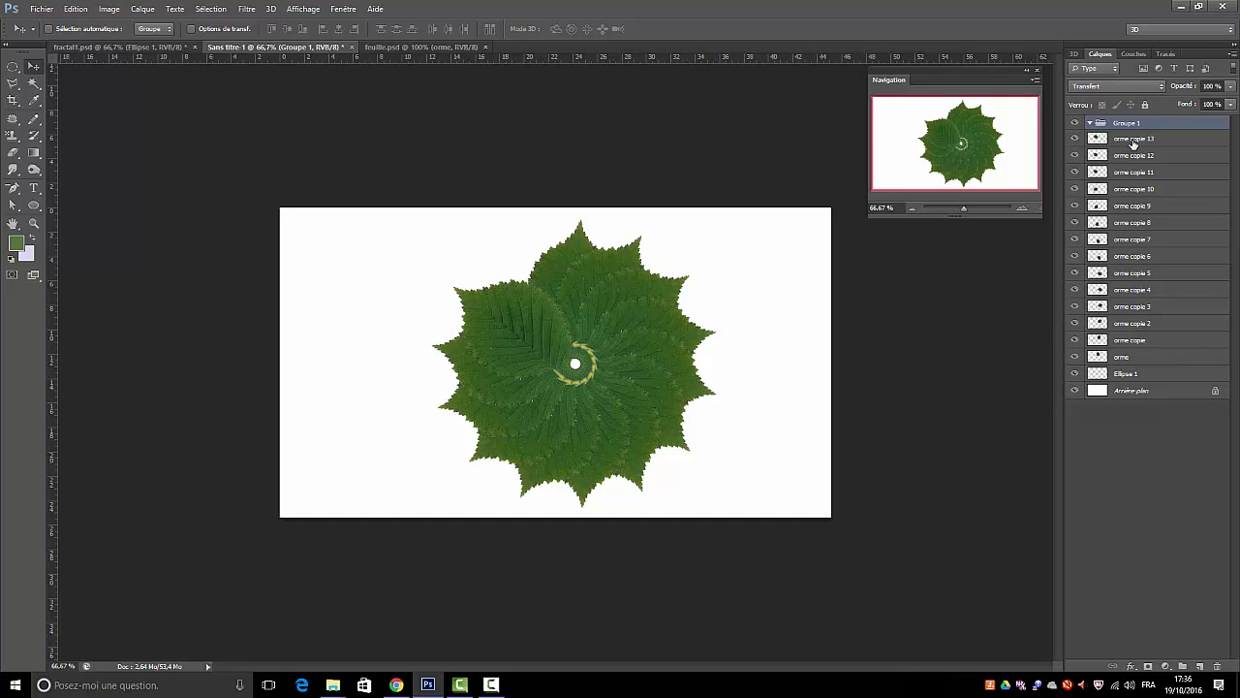
pyautogui.click(1134, 142)
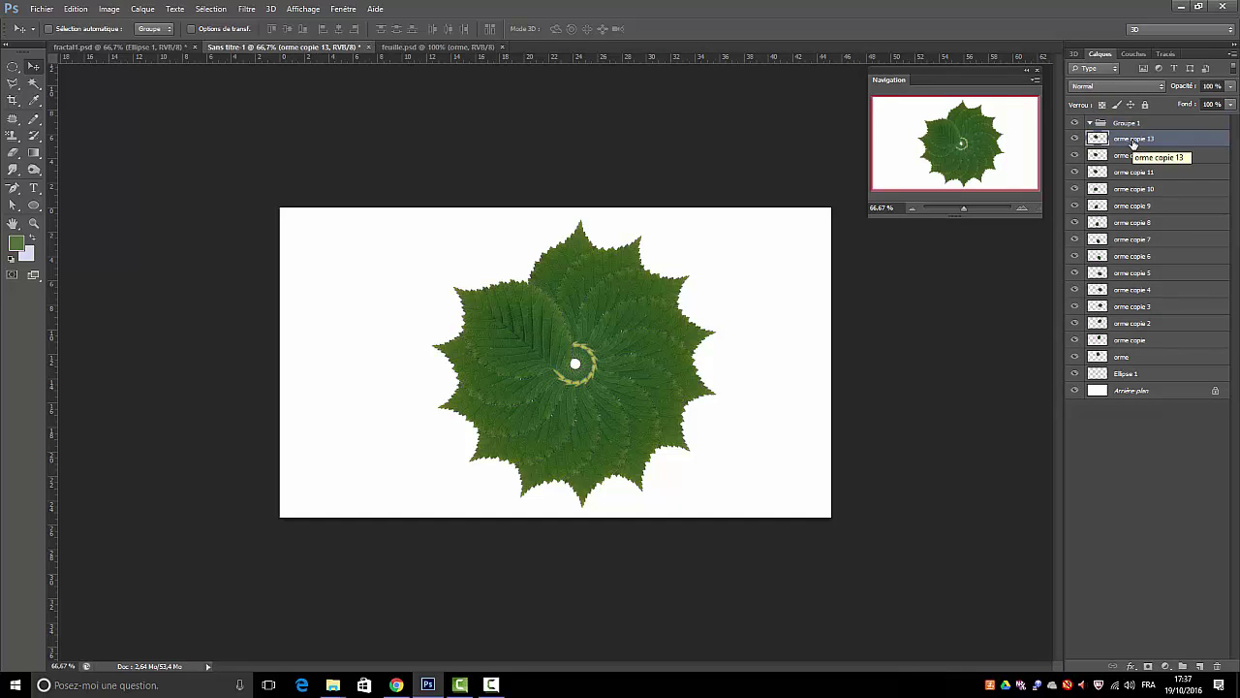
pyautogui.keyDown('shift'); pyautogui.click(1120, 358); pyautogui.keyUp('shift')
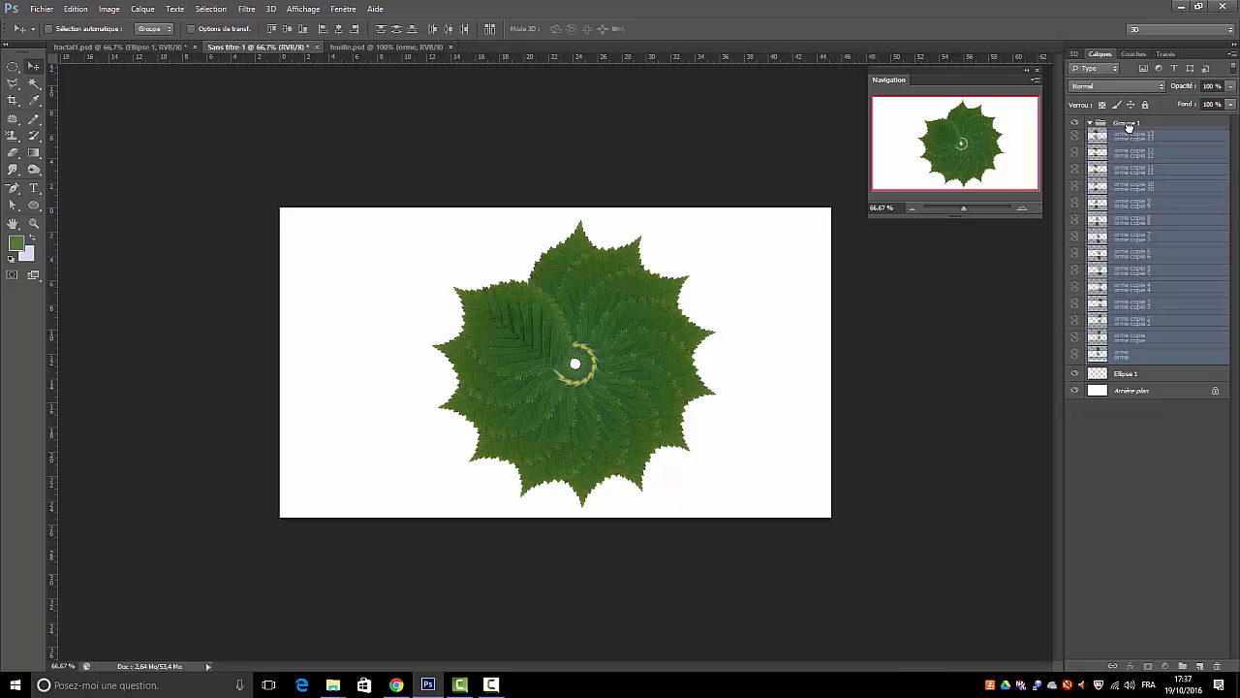
pyautogui.moveTo(1132, 141); pyautogui.dragTo(1129, 124)
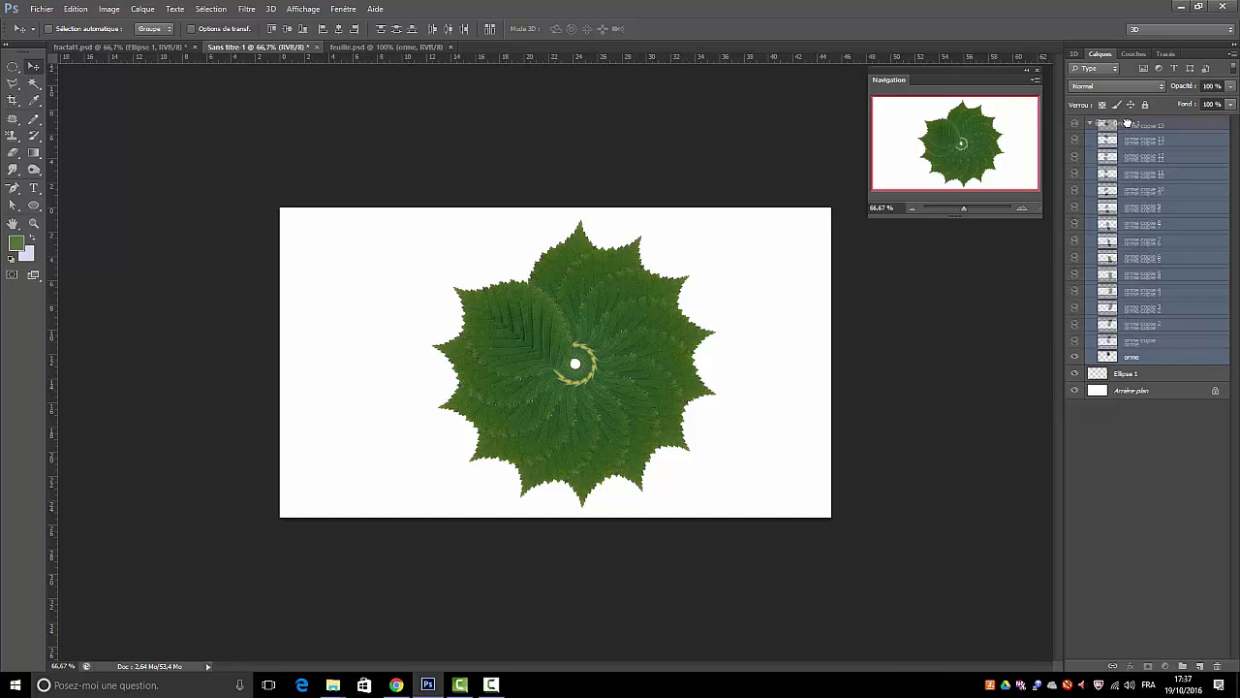
# Expand Groupe 1 to check its leaf layers, leaving it collapsed
pyautogui.click(1090, 123)
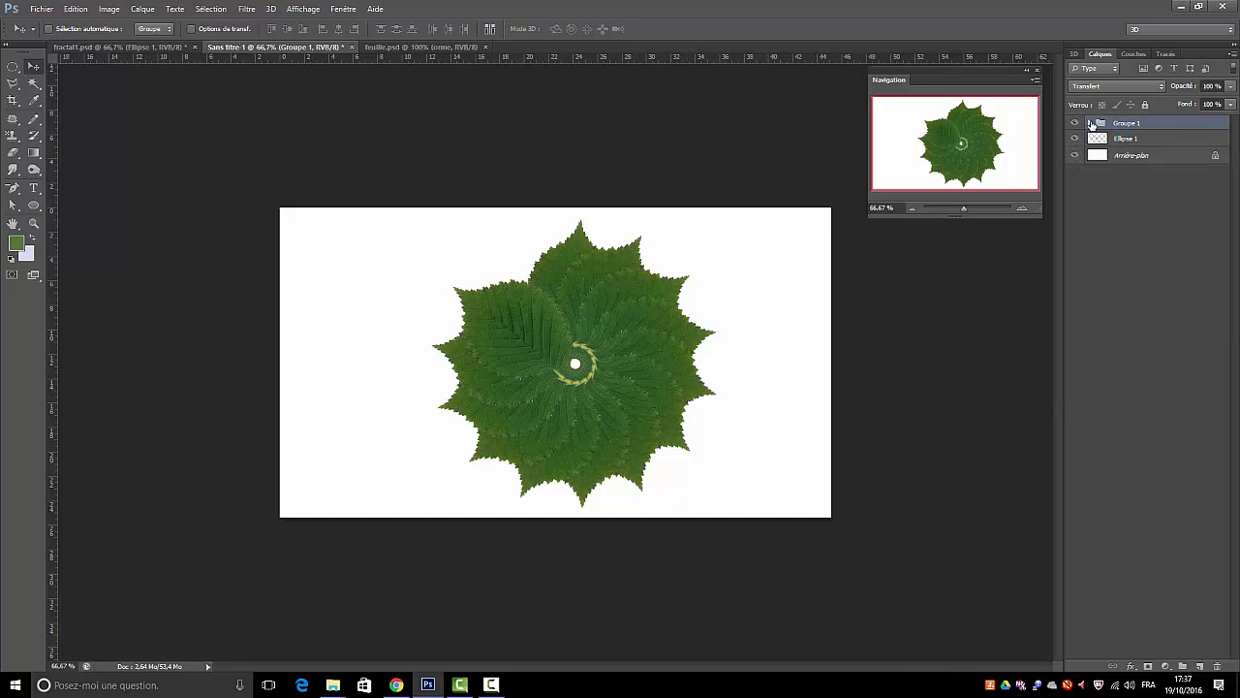
pyautogui.click(1090, 123)
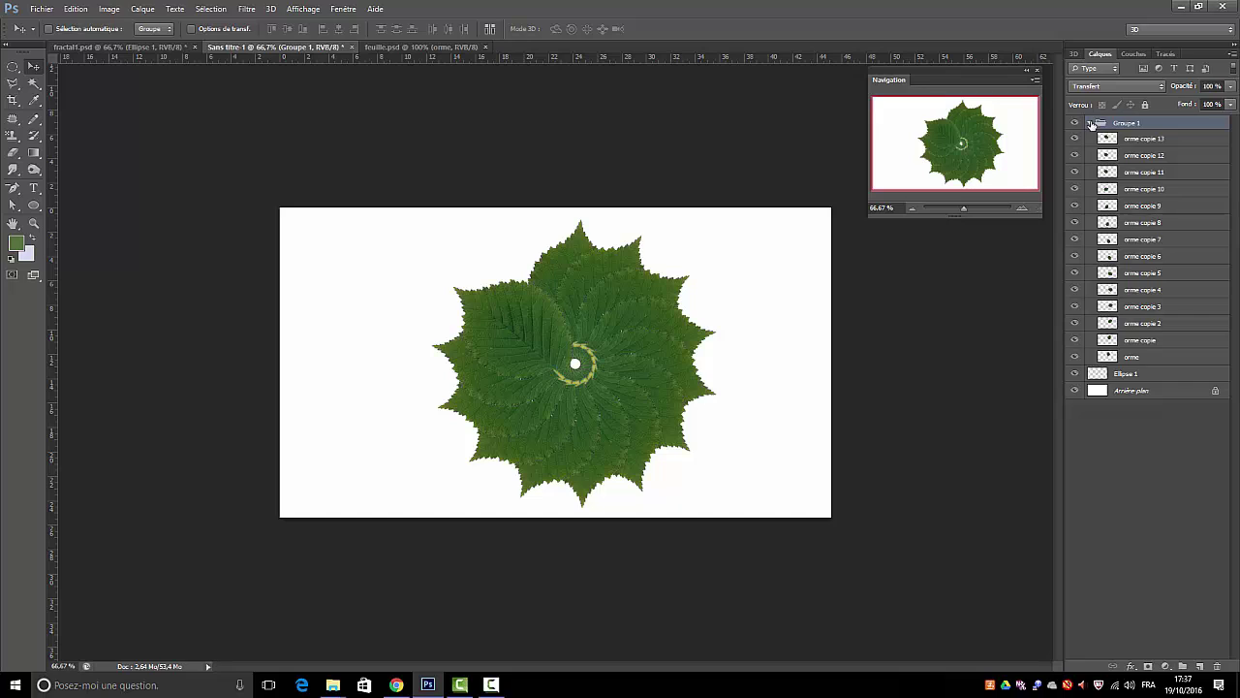
pyautogui.click(1092, 124)
pyautogui.click(1092, 124)
pyautogui.click(1092, 124)
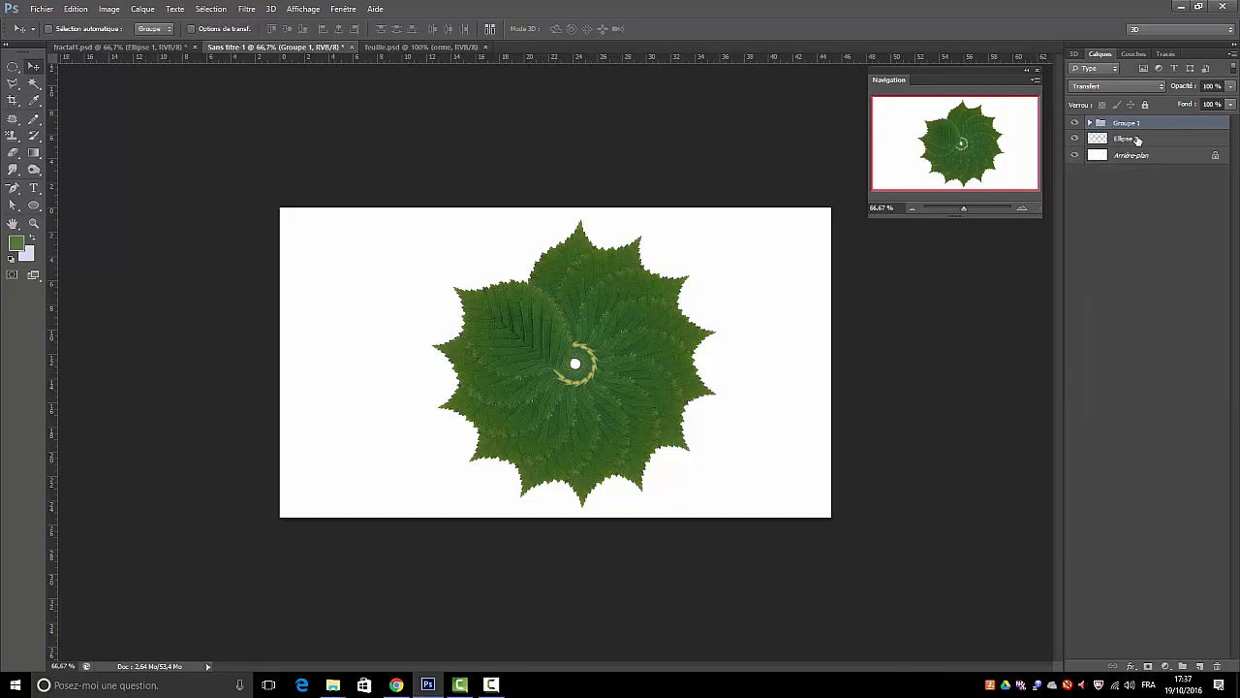
# Duplicate the Groupe 1 folder and rename the copy Groupe 2
pyautogui.moveTo(1131, 126); pyautogui.dragTo(1202, 665)
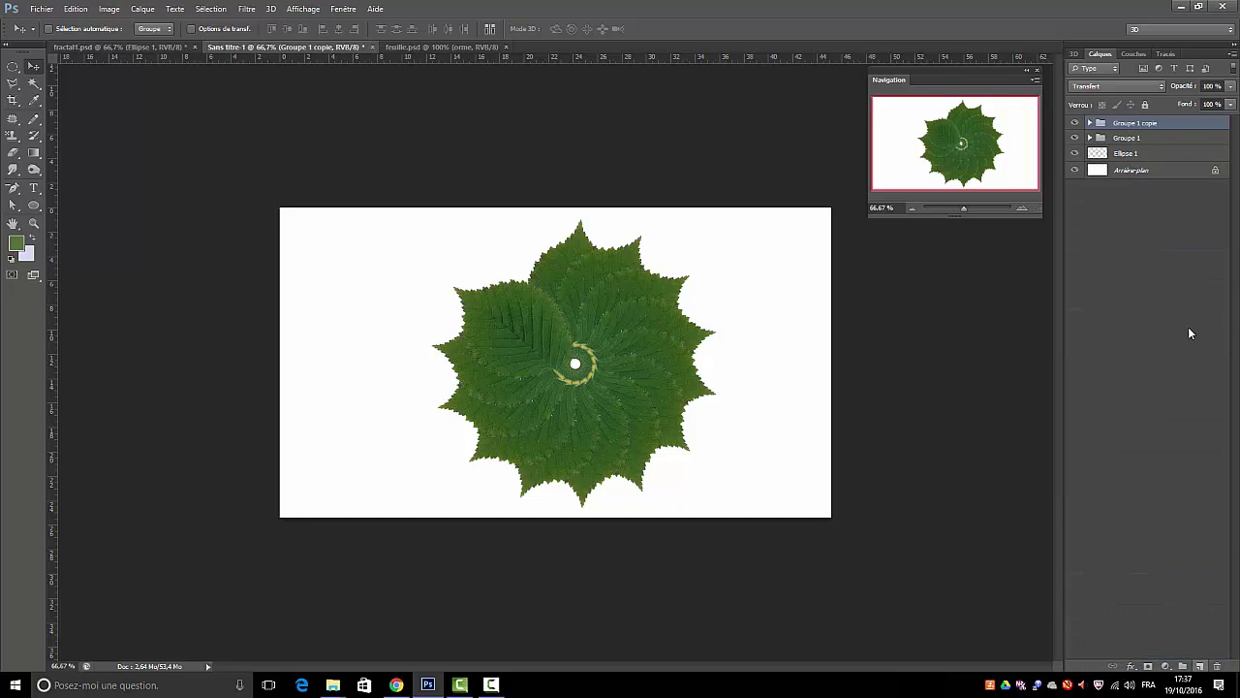
pyautogui.doubleClick(1134, 125)
pyautogui.moveTo(1158, 124); pyautogui.dragTo(1138, 124)
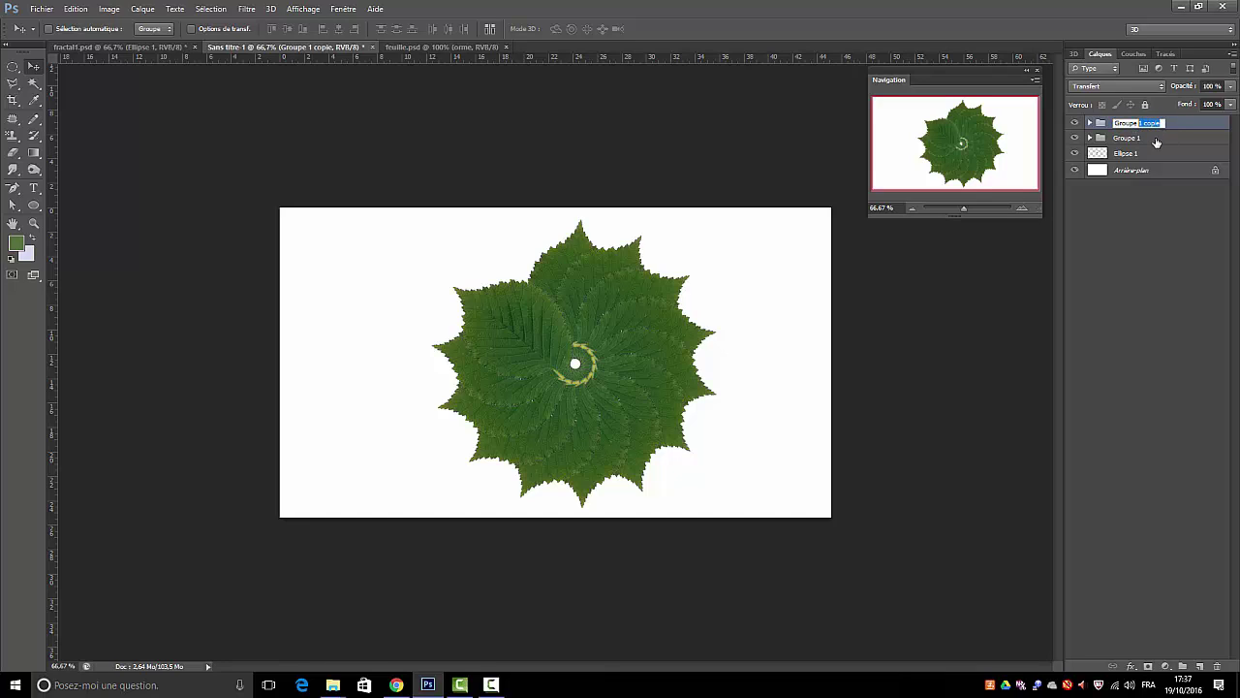
pyautogui.write('2')
pyautogui.click(1161, 263)
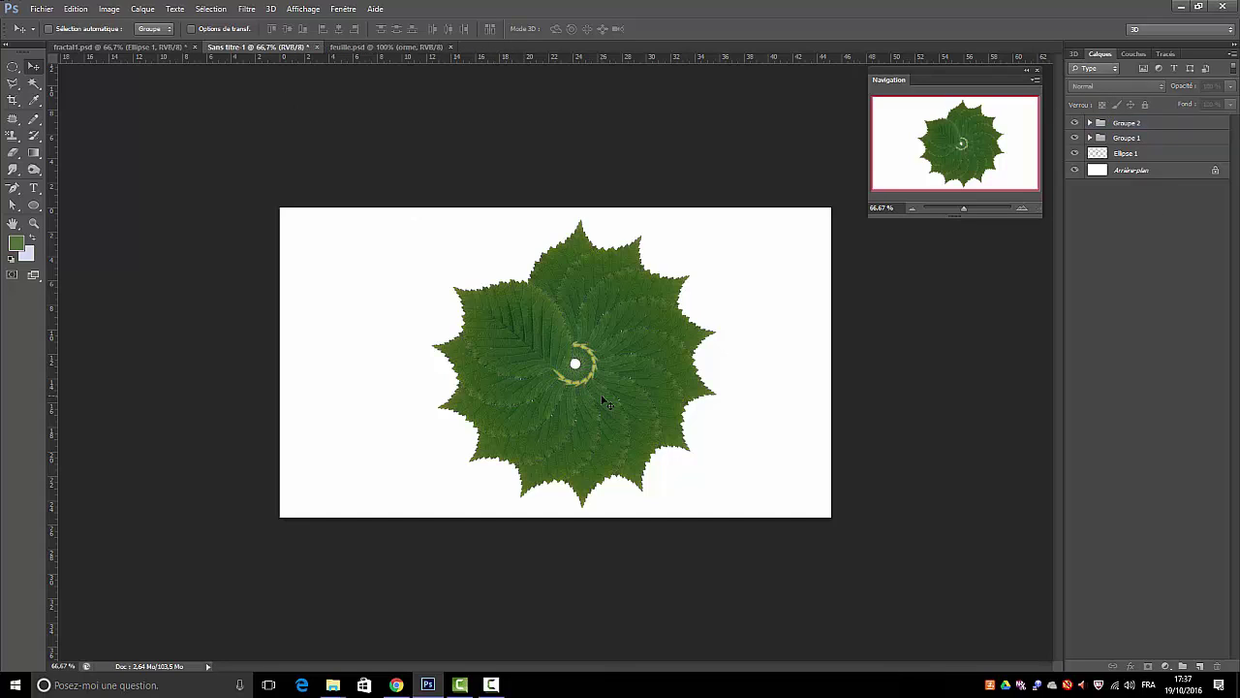
pyautogui.click(1121, 125)
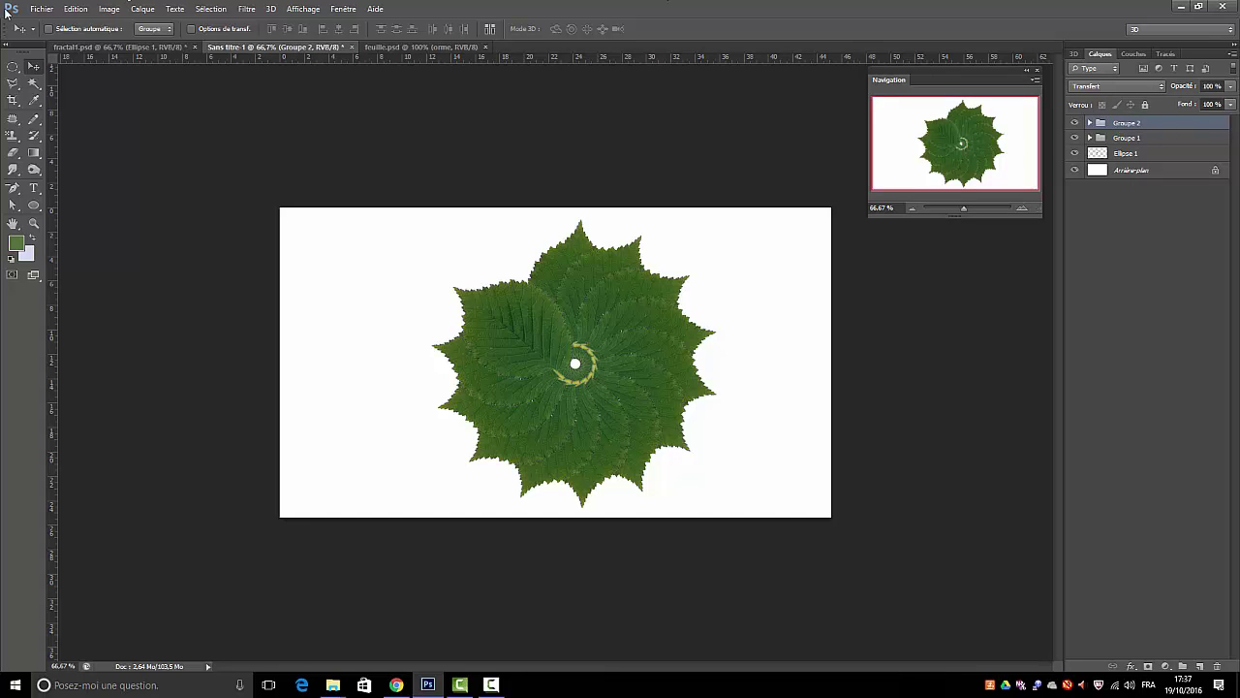
pyautogui.click(78, 10)
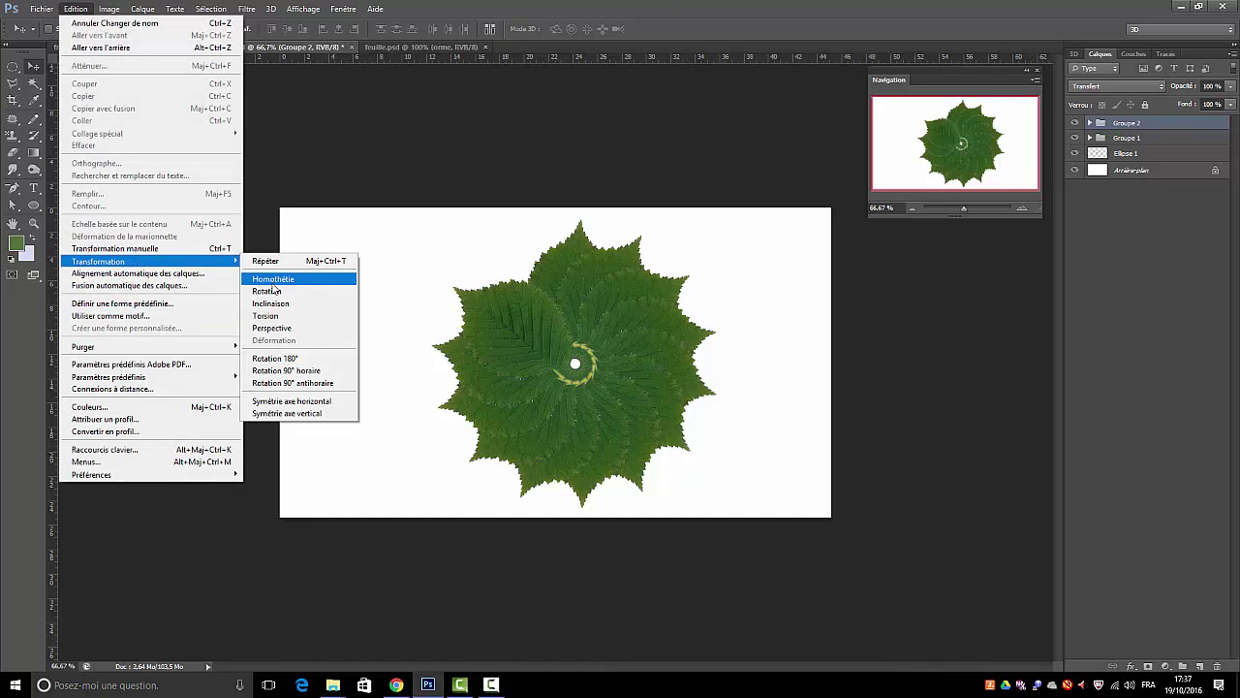
# Free-transform Groupe 2 to 80% height and 80% width and commit the scaling
pyautogui.moveTo(98, 262)
pyautogui.click(274, 280)
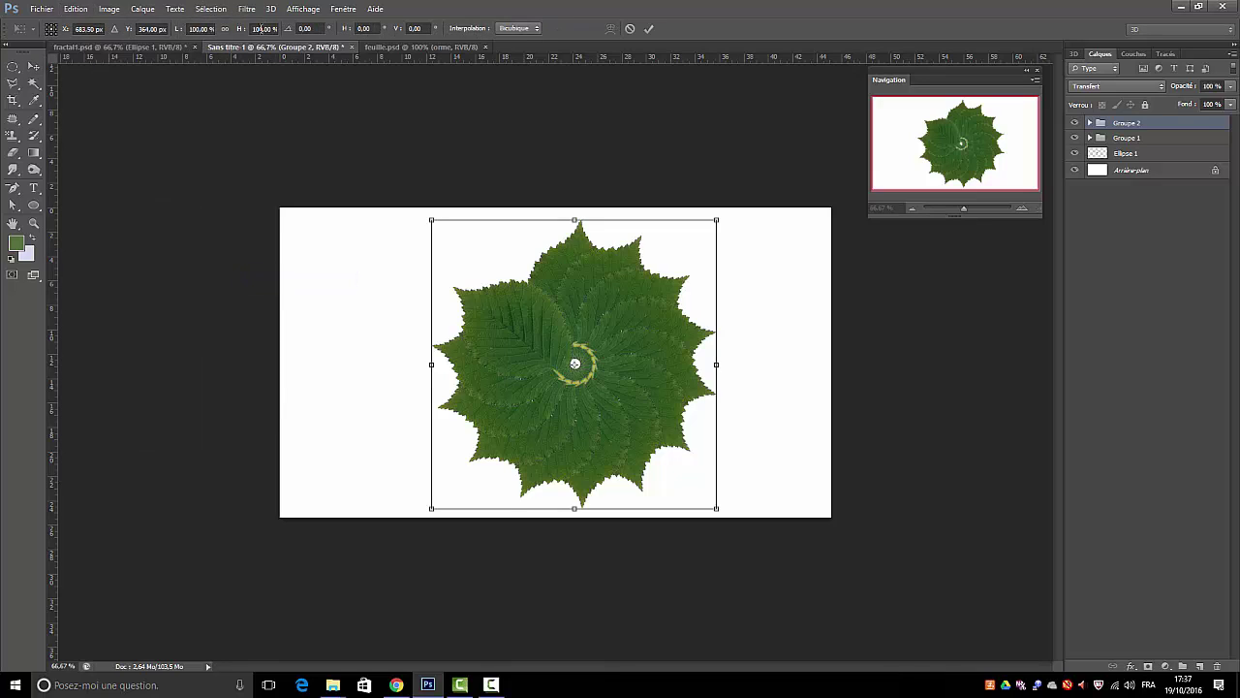
pyautogui.click(262, 28)
pyautogui.write('800')
pyautogui.press('Return')
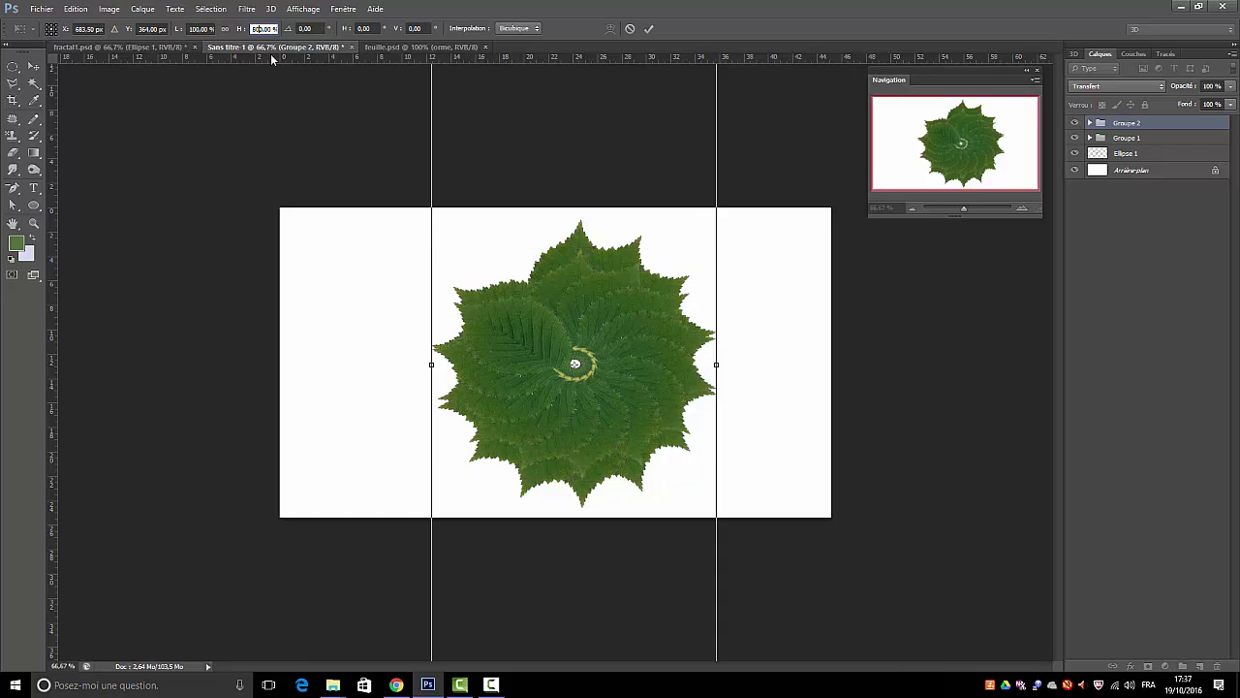
pyautogui.write('80')
pyautogui.press('Return')
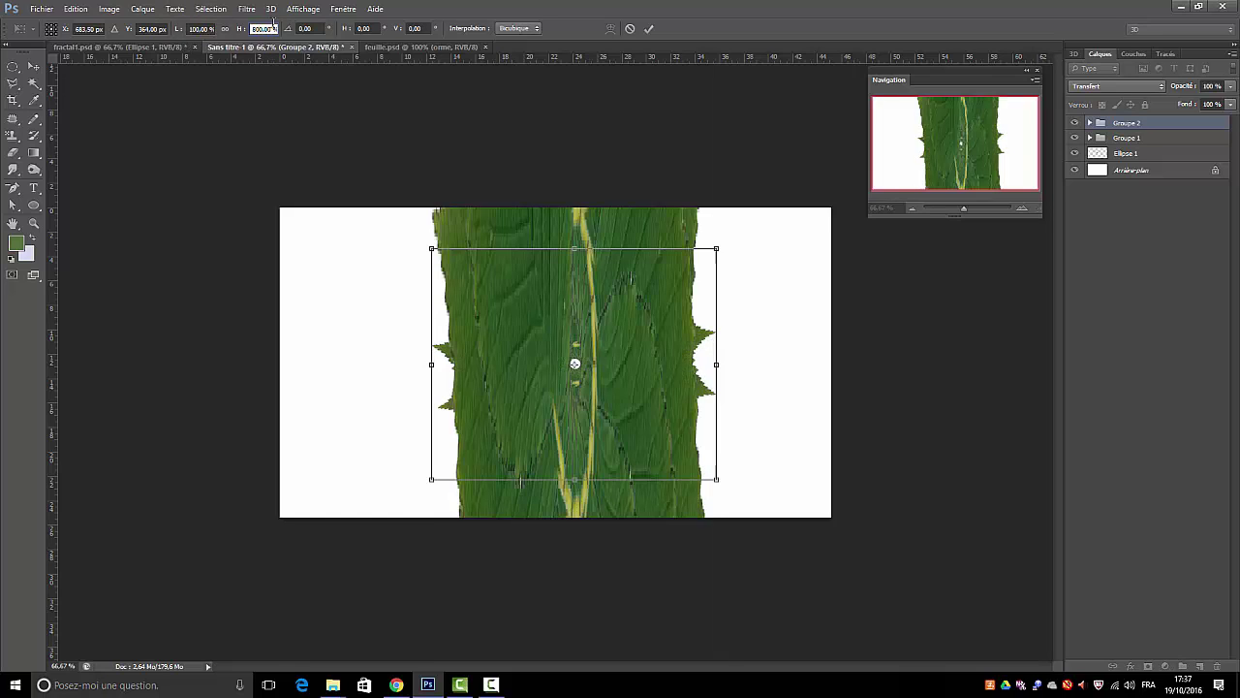
pyautogui.click(193, 29)
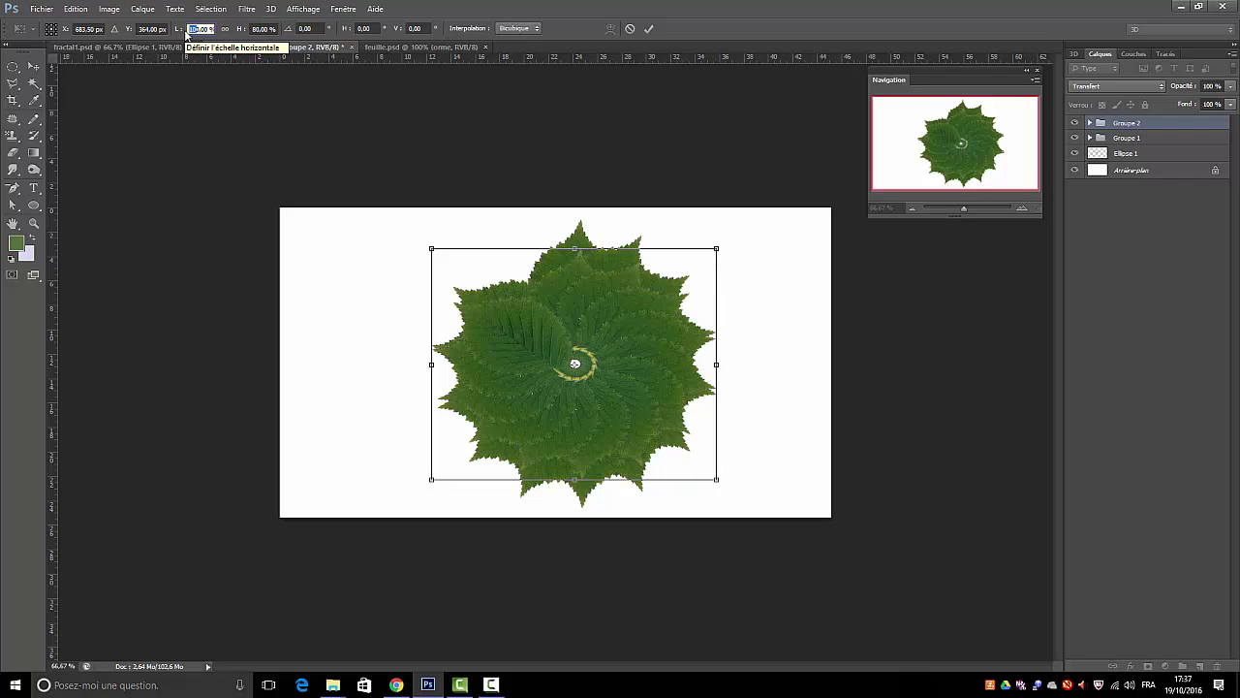
pyautogui.write('80')
pyautogui.press('Return')
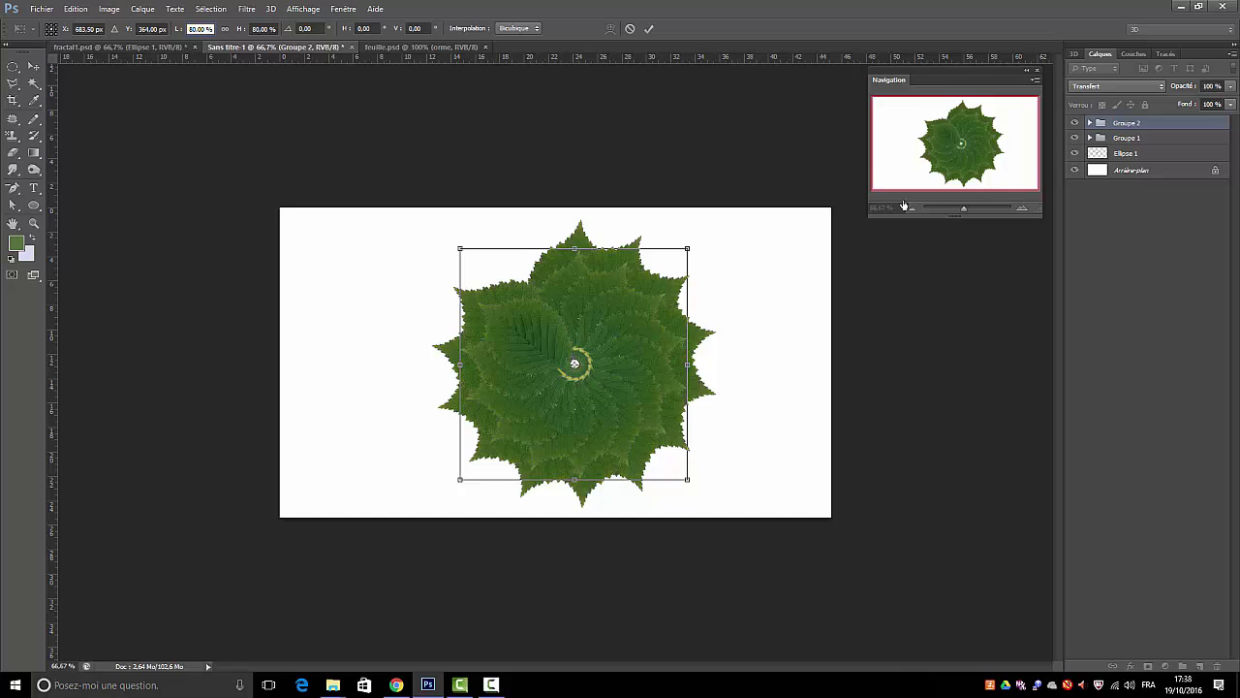
pyautogui.click(648, 29)
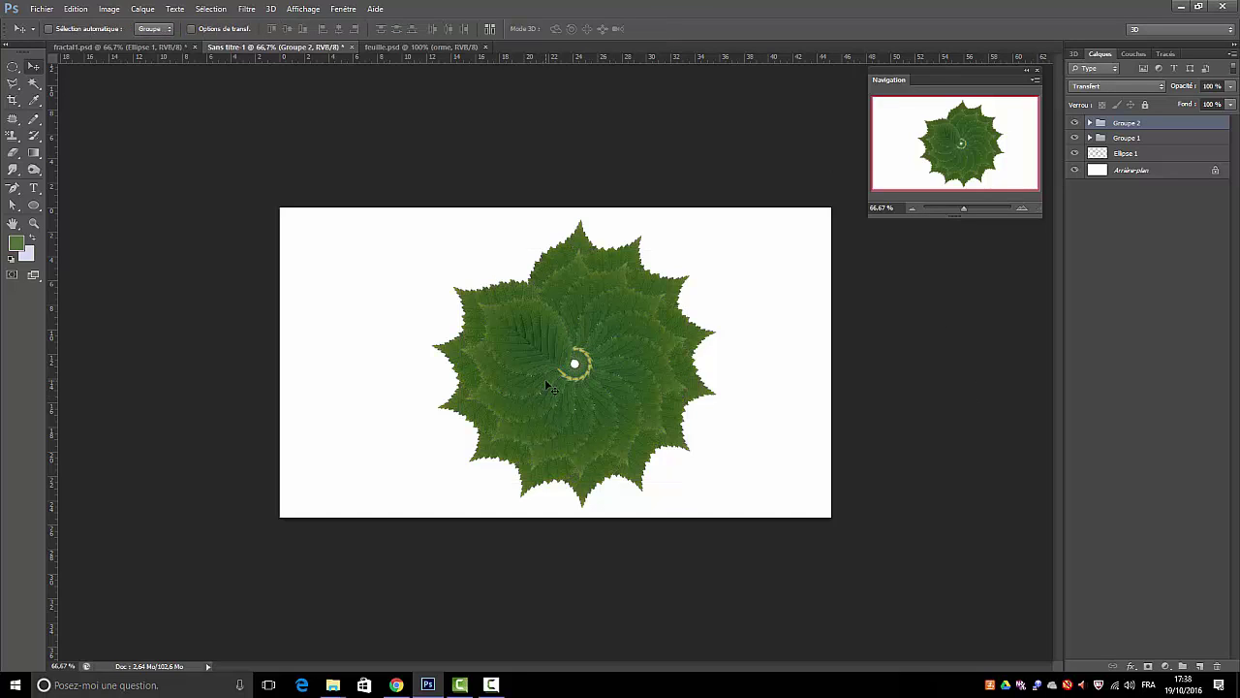
# Duplicate Groupe 2 and rename the copy Groupe 3
pyautogui.moveTo(1139, 123)
pyautogui.mouseDown()
pyautogui.moveTo(1222, 616)
pyautogui.moveTo(1198, 665)
pyautogui.mouseUp()
pyautogui.rightClick(1127, 128)
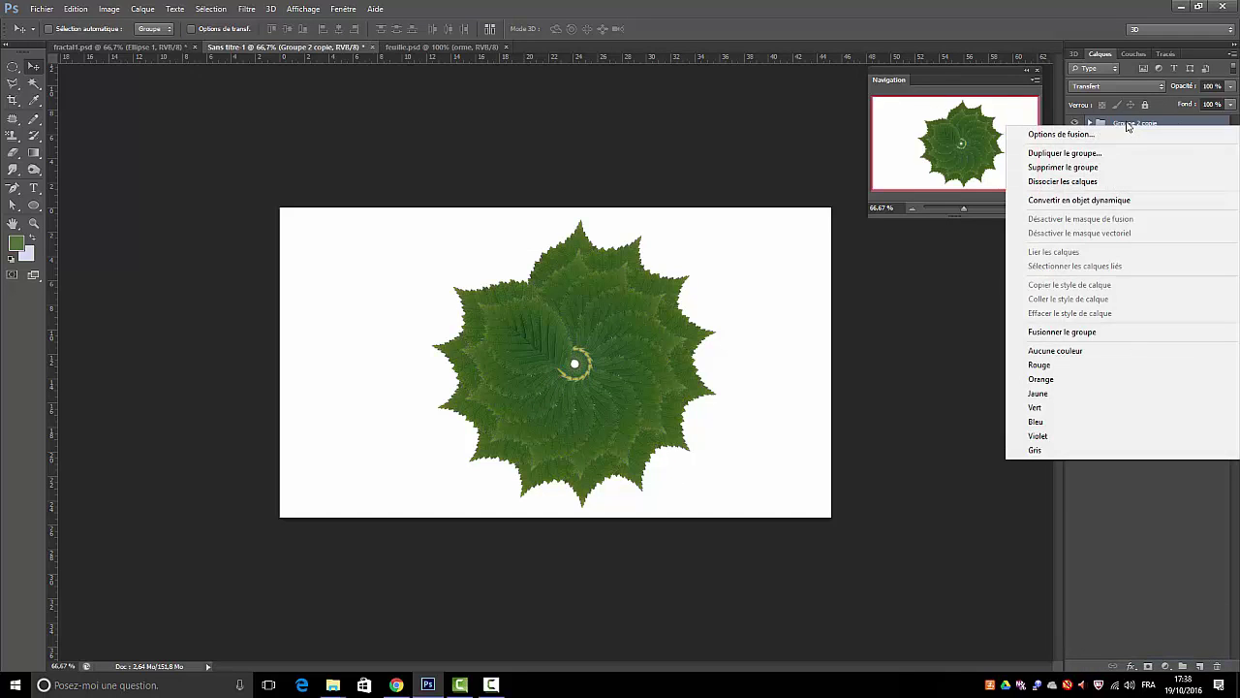
pyautogui.press('Escape')
pyautogui.doubleClick(1127, 124)
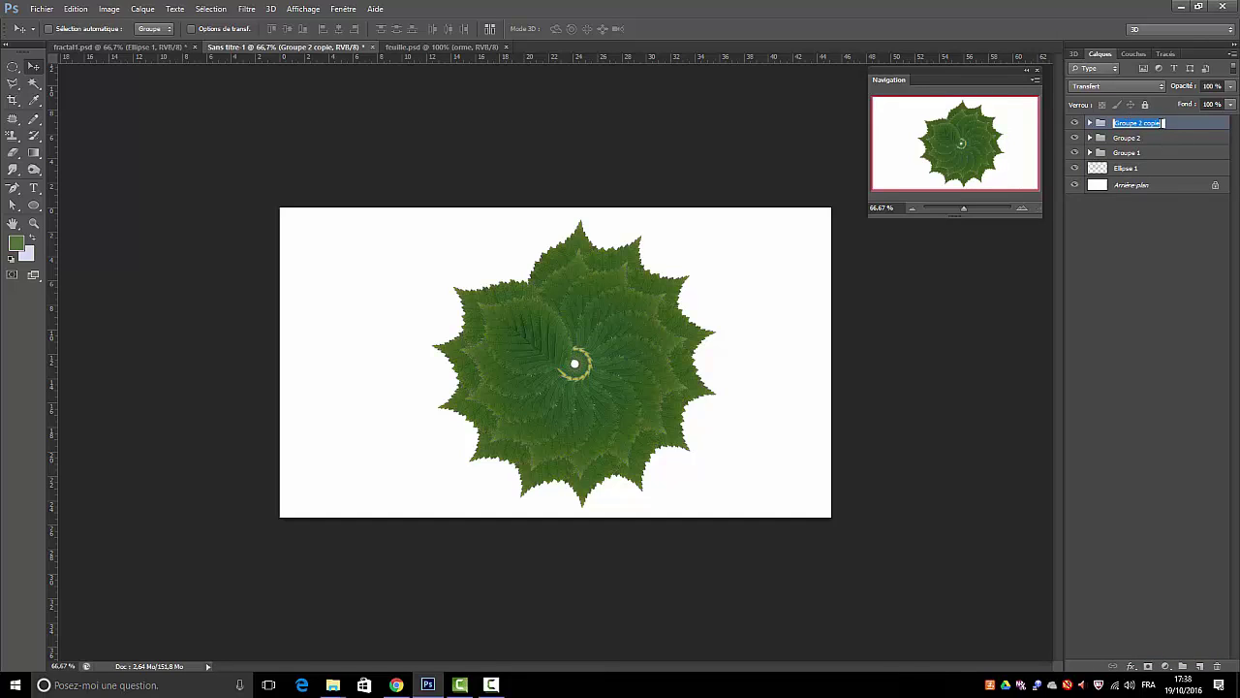
pyautogui.click(1163, 123)
pyautogui.press('BackSpace')
pyautogui.press('BackSpace')
pyautogui.press('BackSpace')
pyautogui.press('BackSpace')
pyautogui.press('BackSpace')
pyautogui.press('BackSpace')
pyautogui.press('BackSpace')
pyautogui.press('Return')
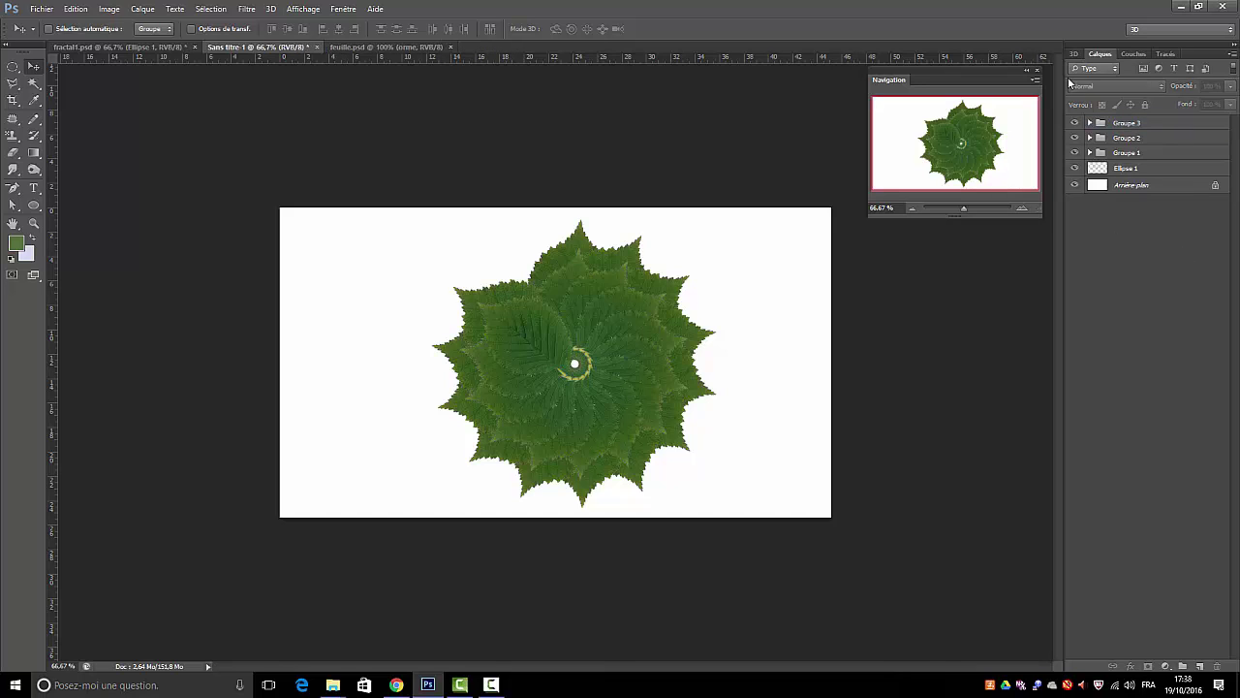
# Reapply the last transformation to Groupe 3, then duplicate it as Groupe 4
pyautogui.click(74, 9)
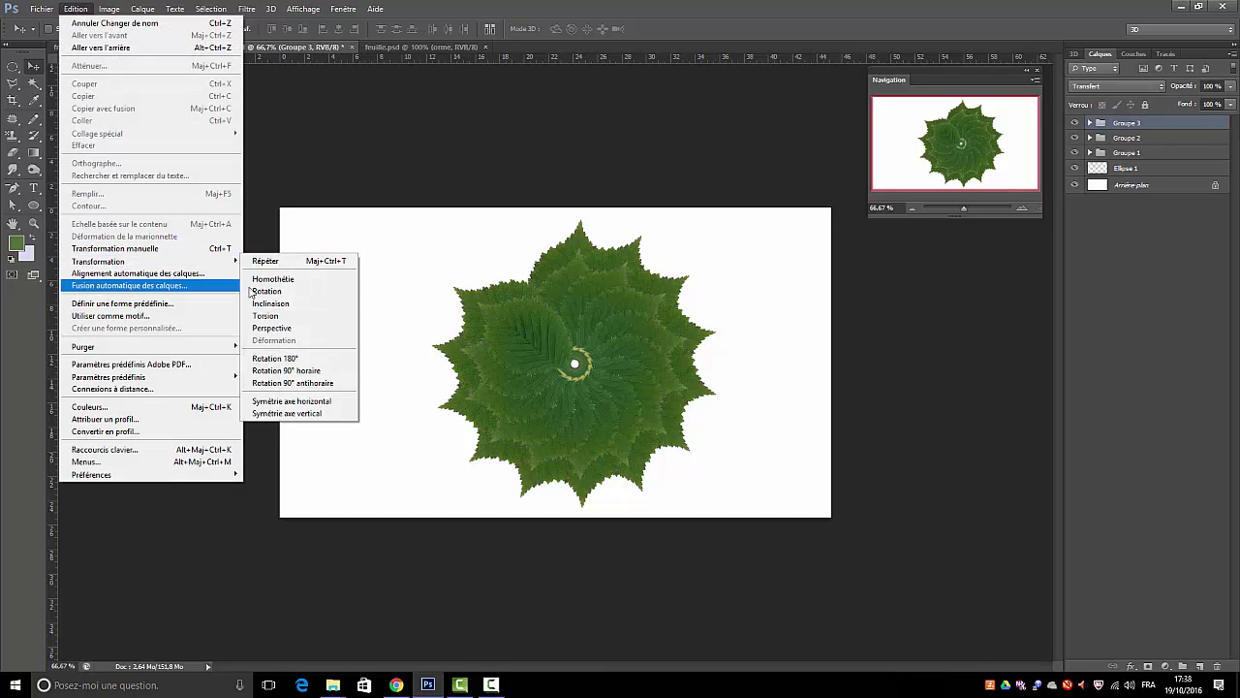
pyautogui.moveTo(98, 260)
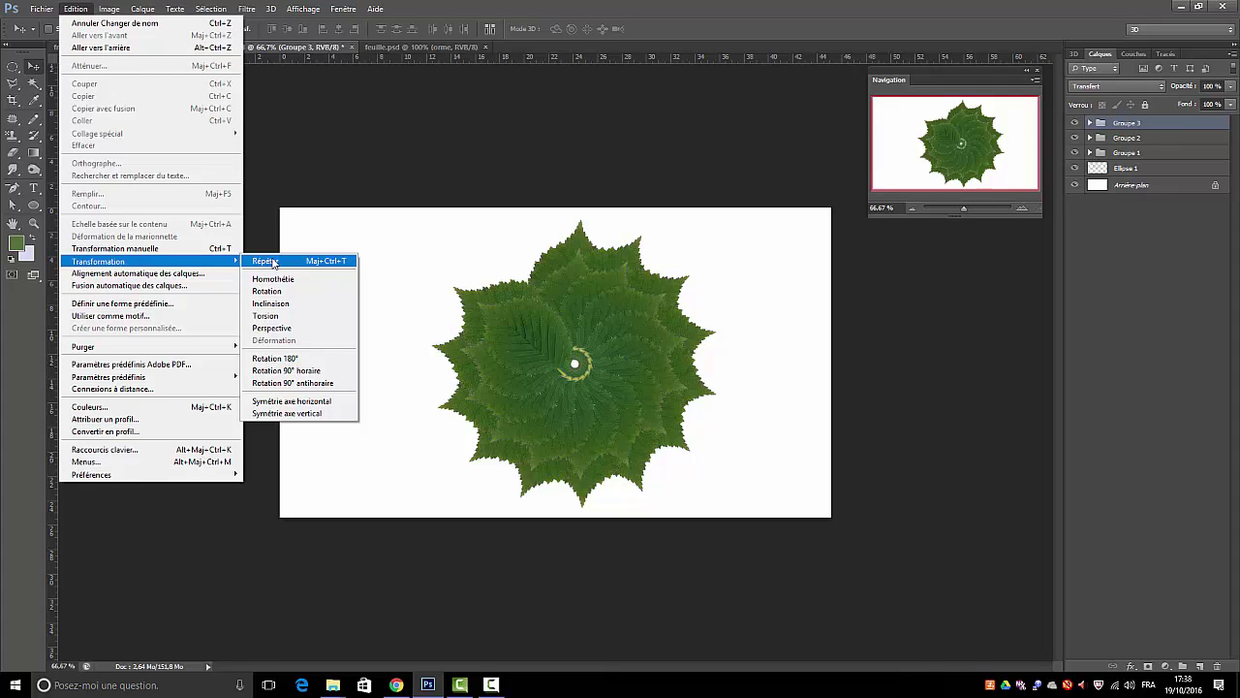
pyautogui.click(275, 263)
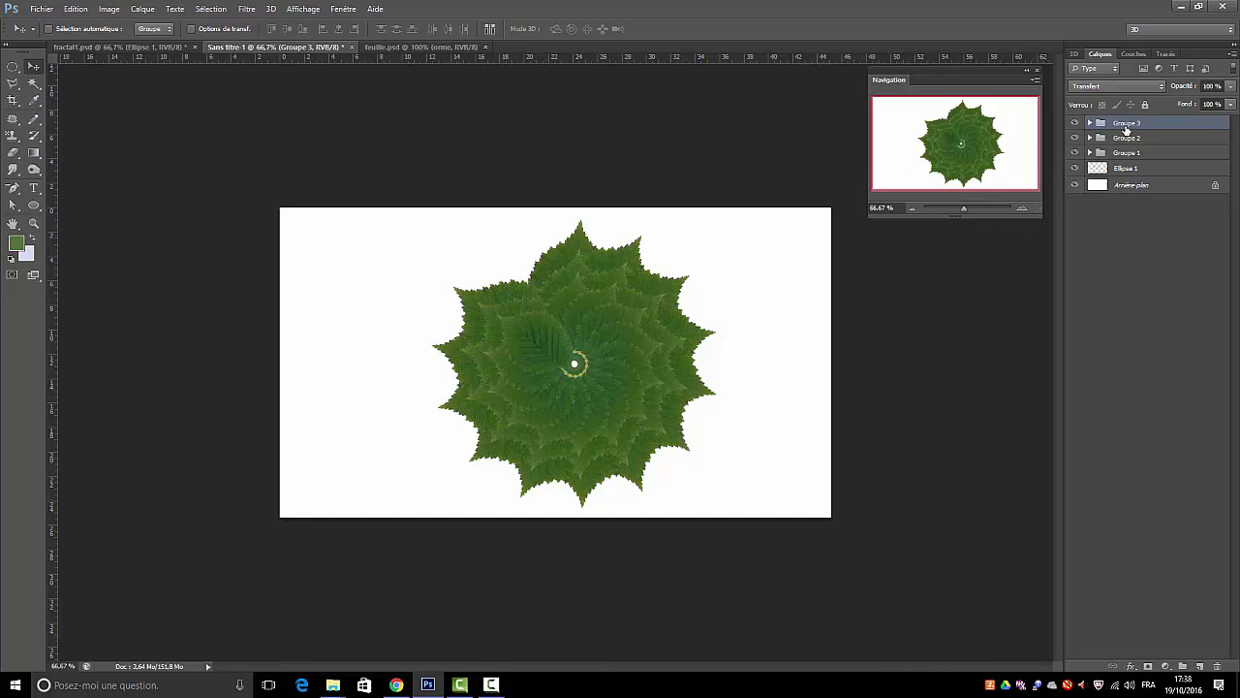
pyautogui.moveTo(1126, 124); pyautogui.dragTo(1197, 667)
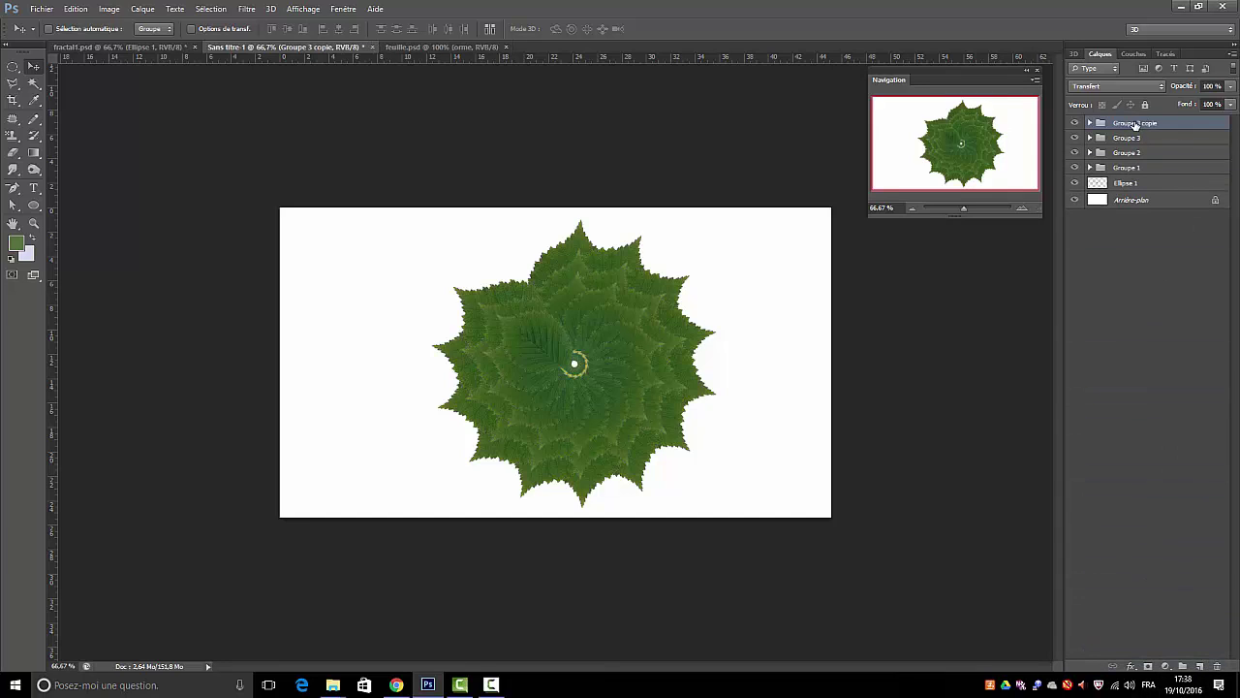
pyautogui.doubleClick(1135, 124)
pyautogui.press('BackSpace')
pyautogui.click(1170, 271)
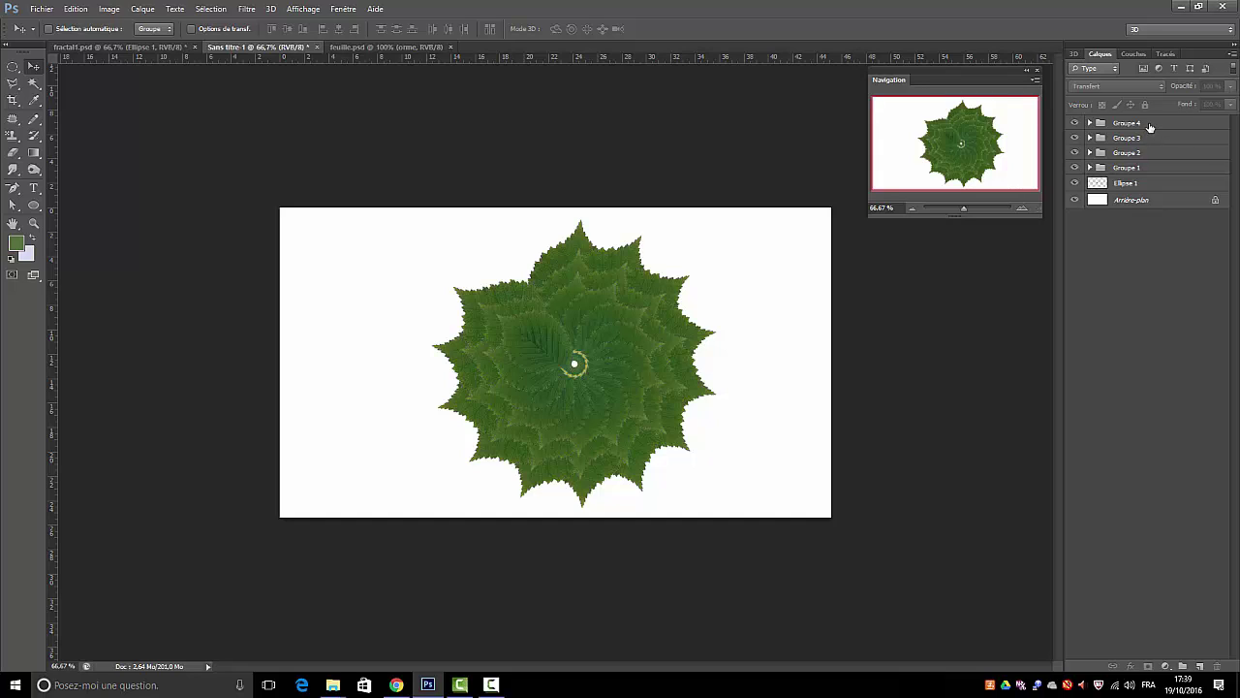
# Undo an accidental move of Groupe 4's leaves, leaving Groupe 4 selected
pyautogui.click(1149, 126)
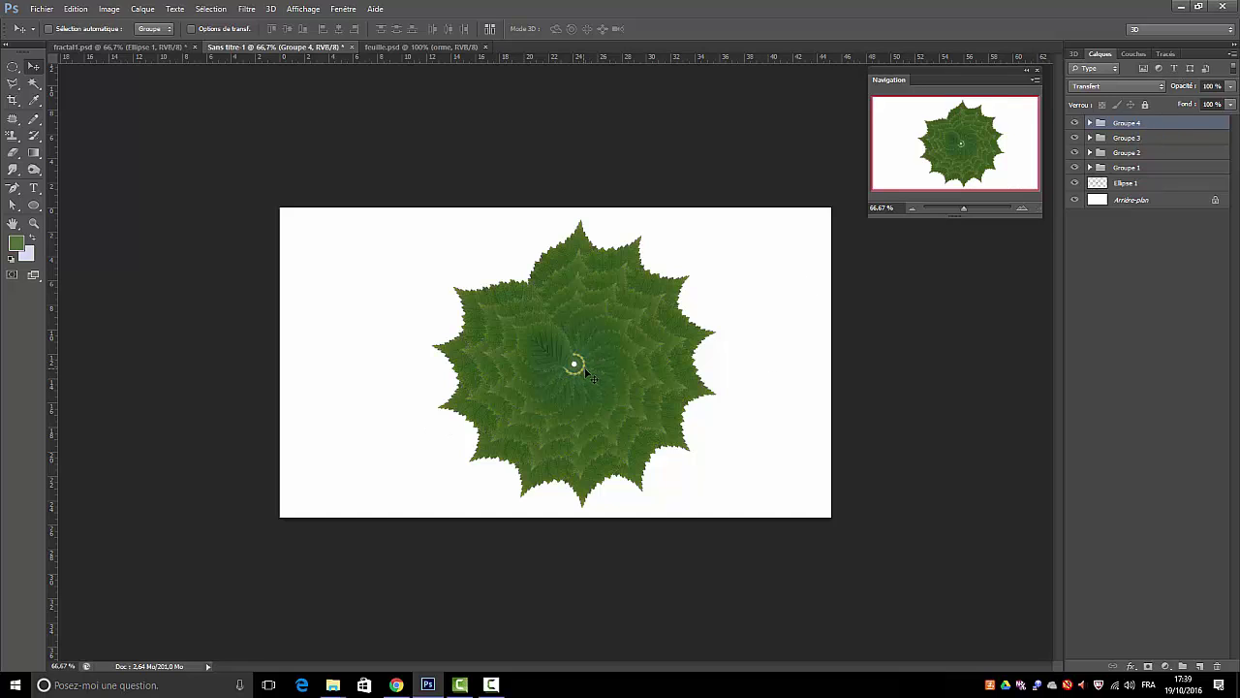
pyautogui.moveTo(553, 361)
pyautogui.mouseDown()
pyautogui.moveTo(671, 419)
pyautogui.moveTo(601, 374)
pyautogui.moveTo(453, 407)
pyautogui.moveTo(583, 362)
pyautogui.mouseUp()
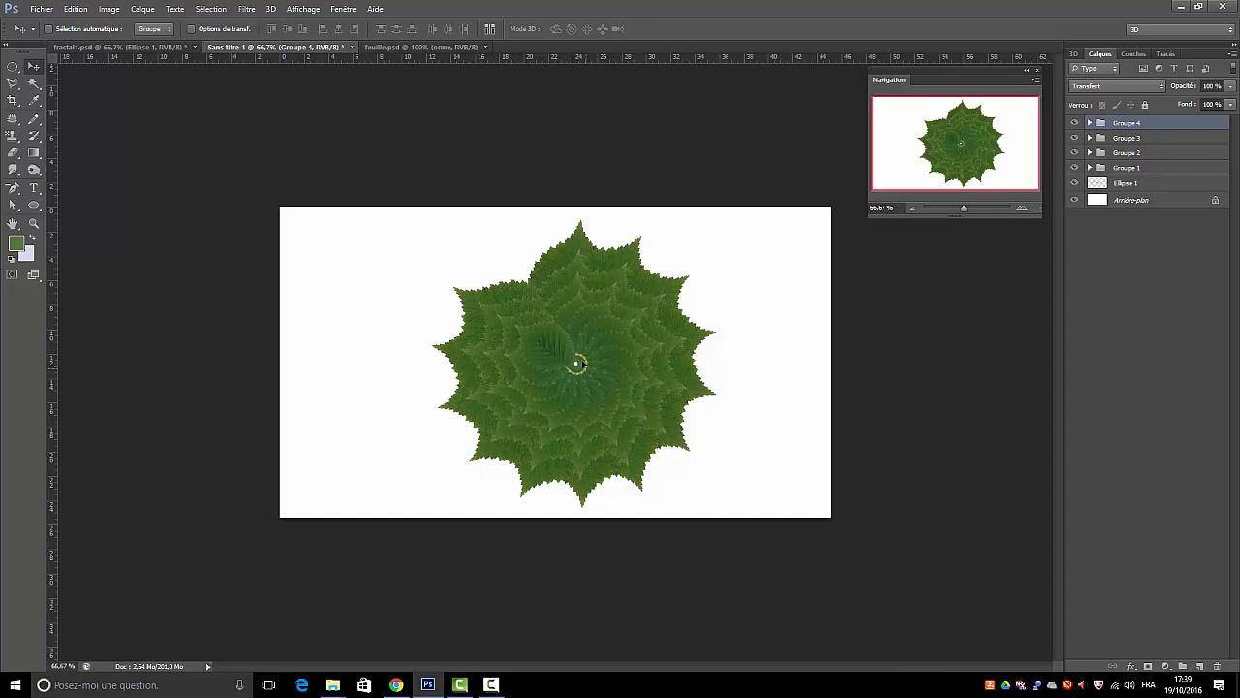
pyautogui.click(76, 8)
pyautogui.click(85, 23)
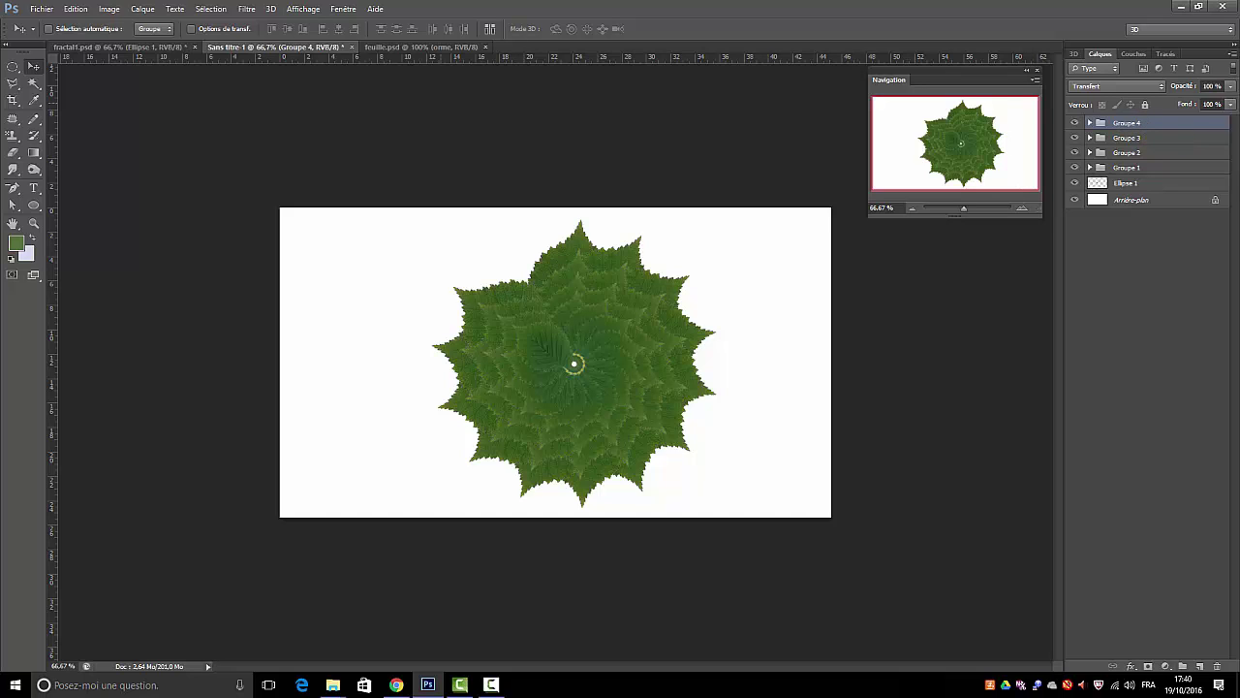
pyautogui.click(106, 10)
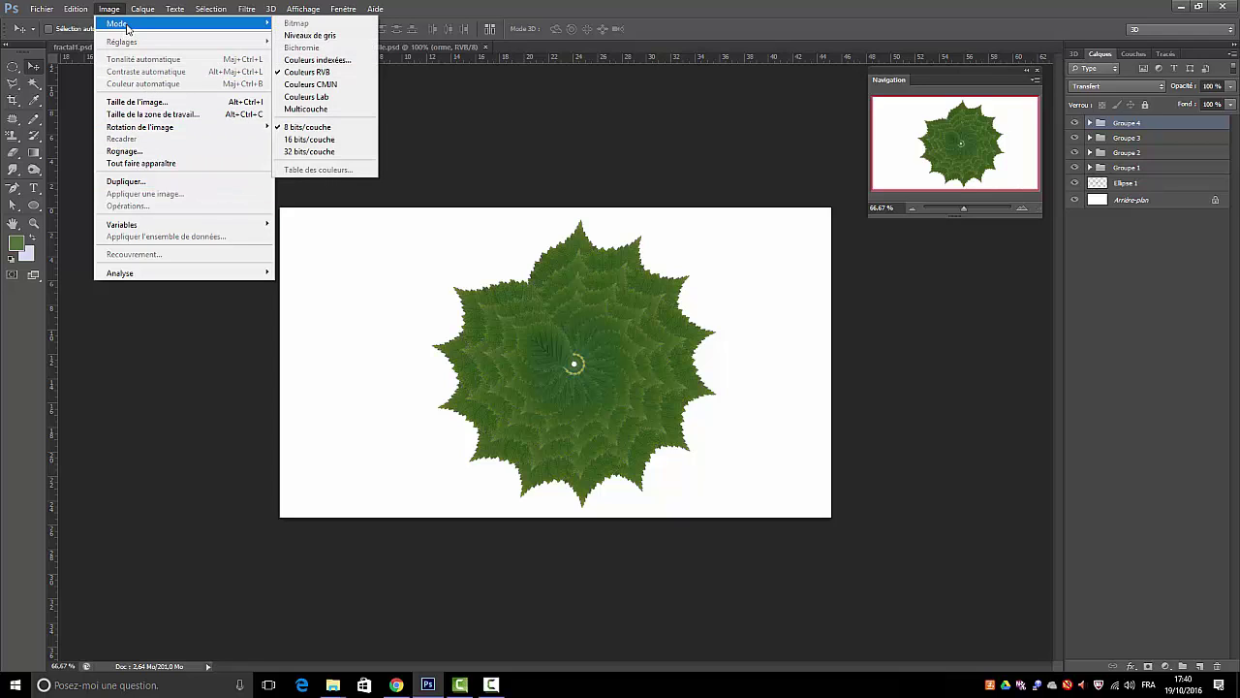
pyautogui.click(1204, 392)
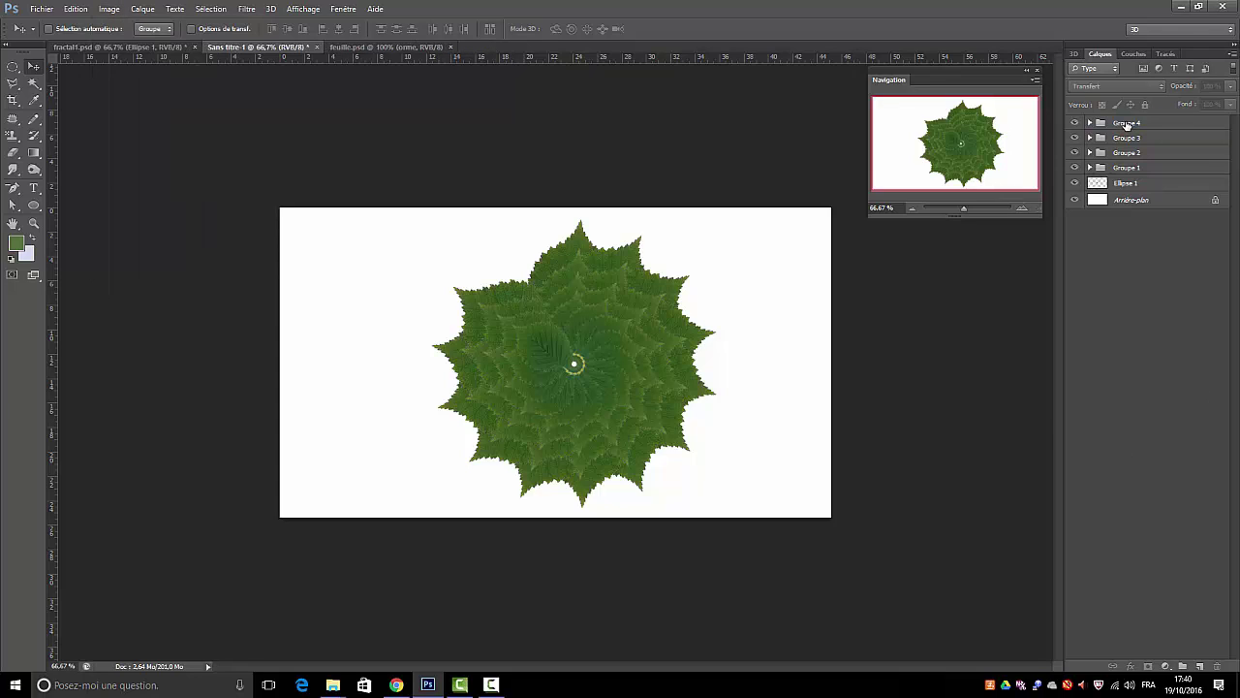
pyautogui.click(1127, 124)
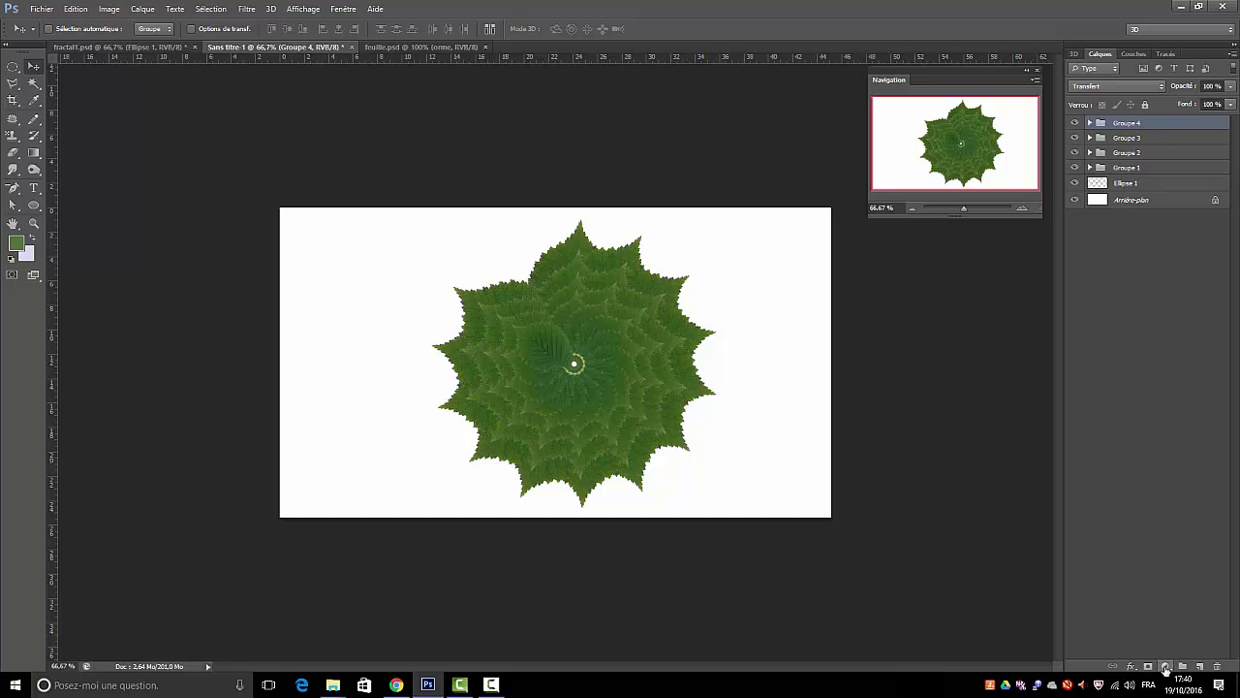
# Add a Balance des couleurs adjustment layer with midtones at +45, -1, -21
pyautogui.click(1165, 668)
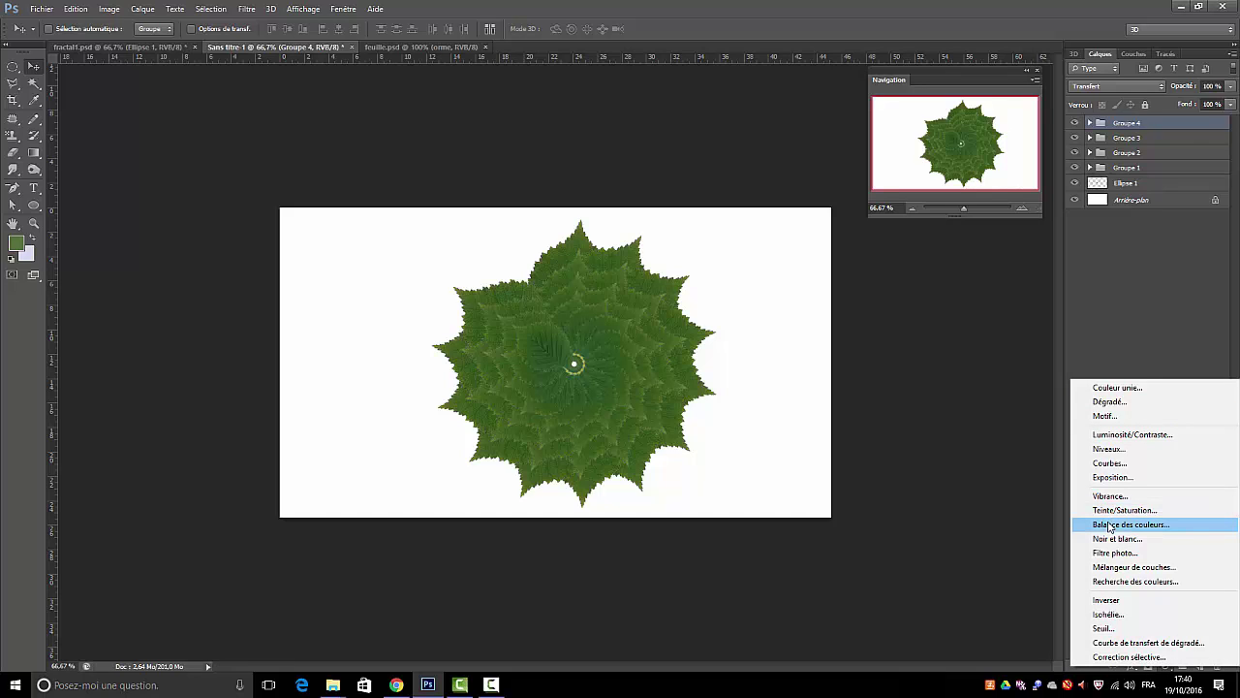
pyautogui.click(1111, 526)
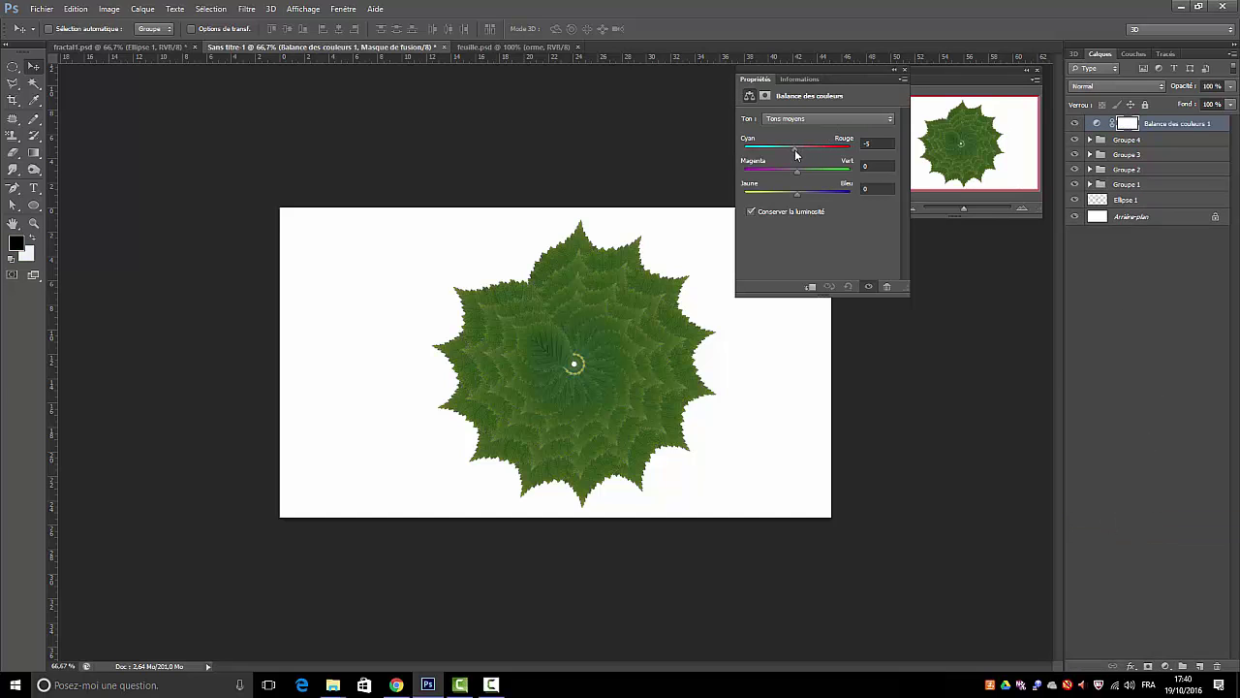
pyautogui.moveTo(794, 148)
pyautogui.mouseDown()
pyautogui.moveTo(820, 149)
pyautogui.moveTo(785, 197)
pyautogui.mouseUp()
pyautogui.click(1166, 668)
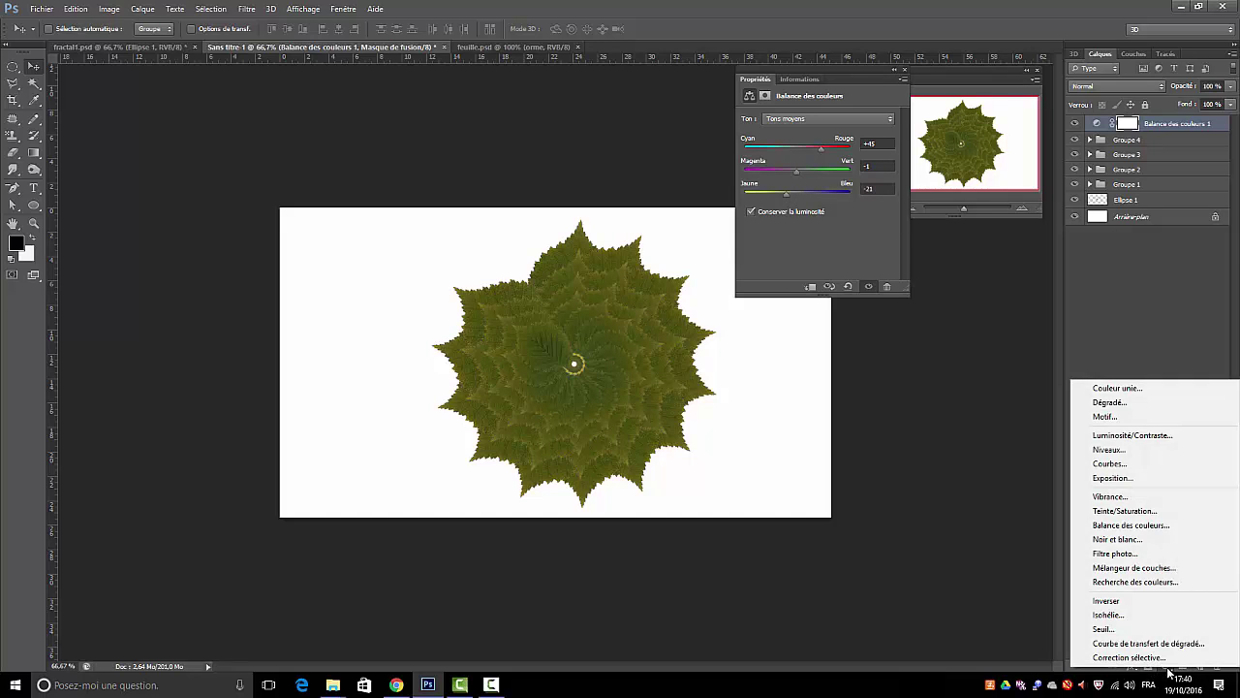
# Add a Luminosité/Contraste adjustment layer with brightness 1 and contrast 58
pyautogui.click(1143, 437)
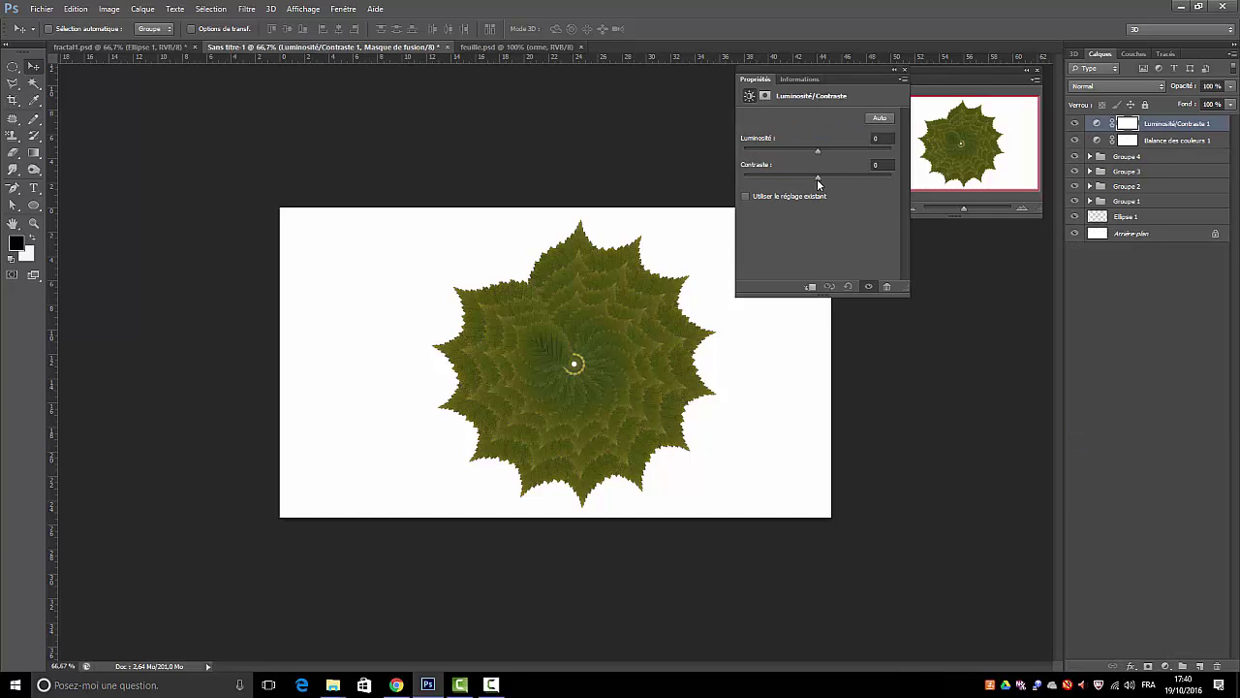
pyautogui.moveTo(818, 152); pyautogui.dragTo(860, 177)
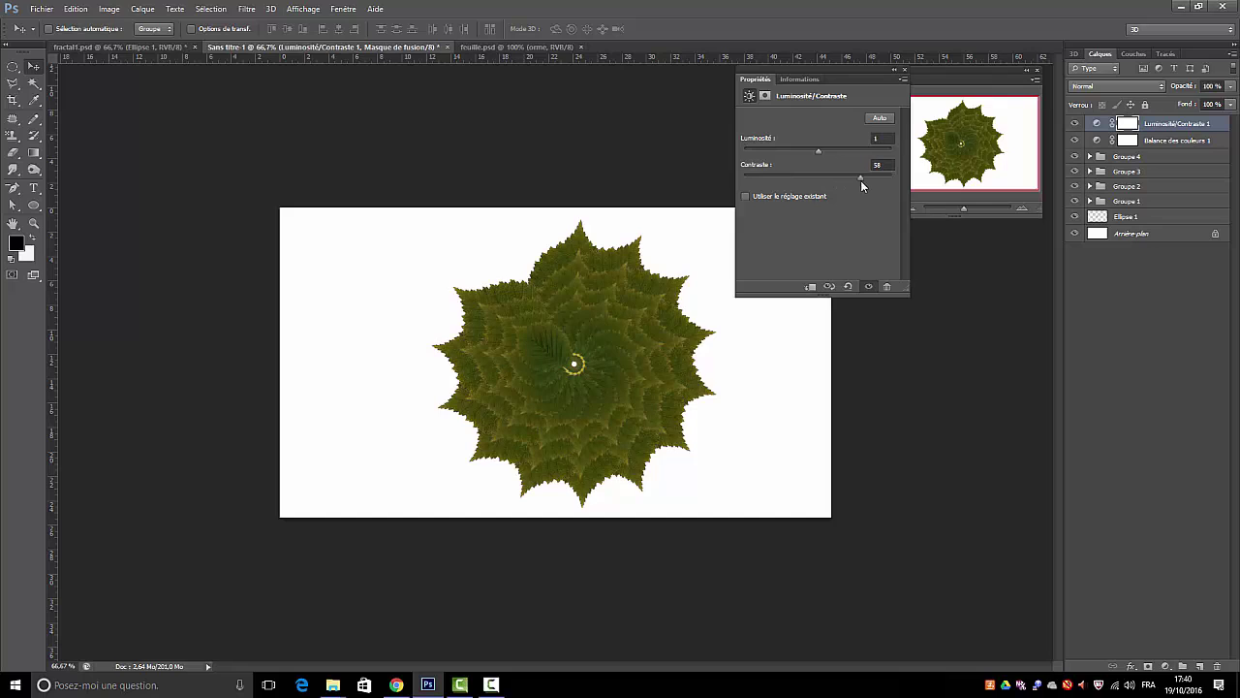
pyautogui.click(1157, 345)
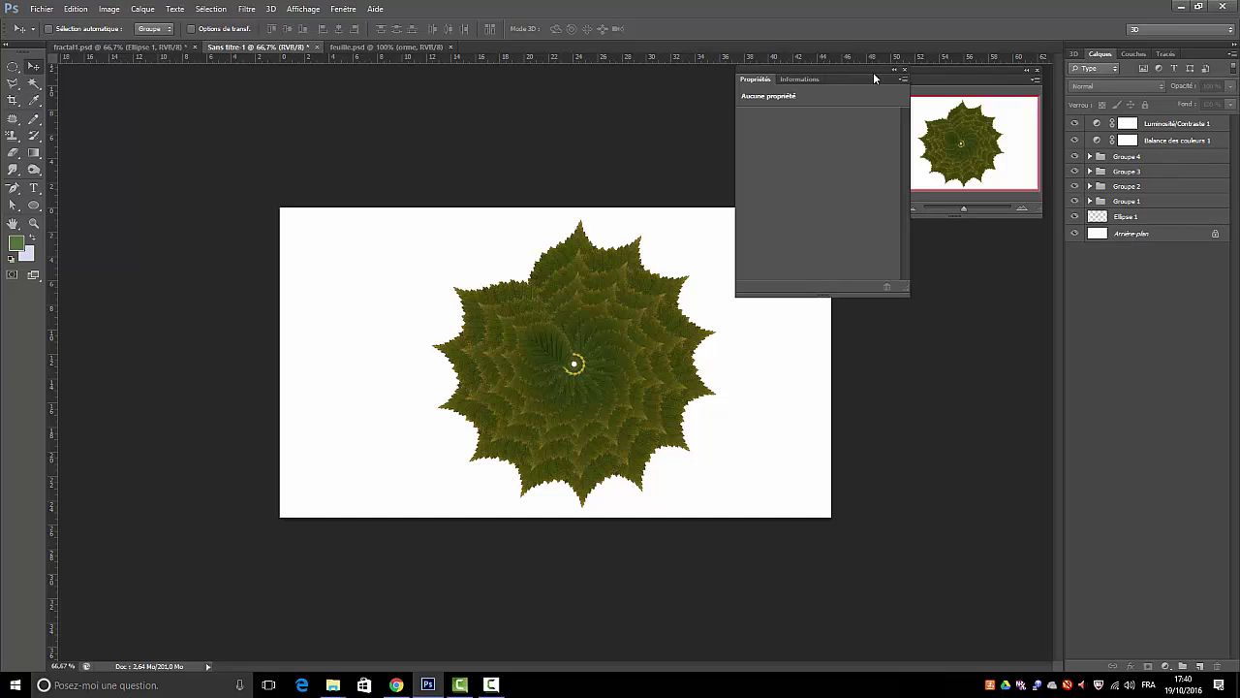
# Close the Propriétés panel so the Navigation panel shows again
pyautogui.click(904, 70)
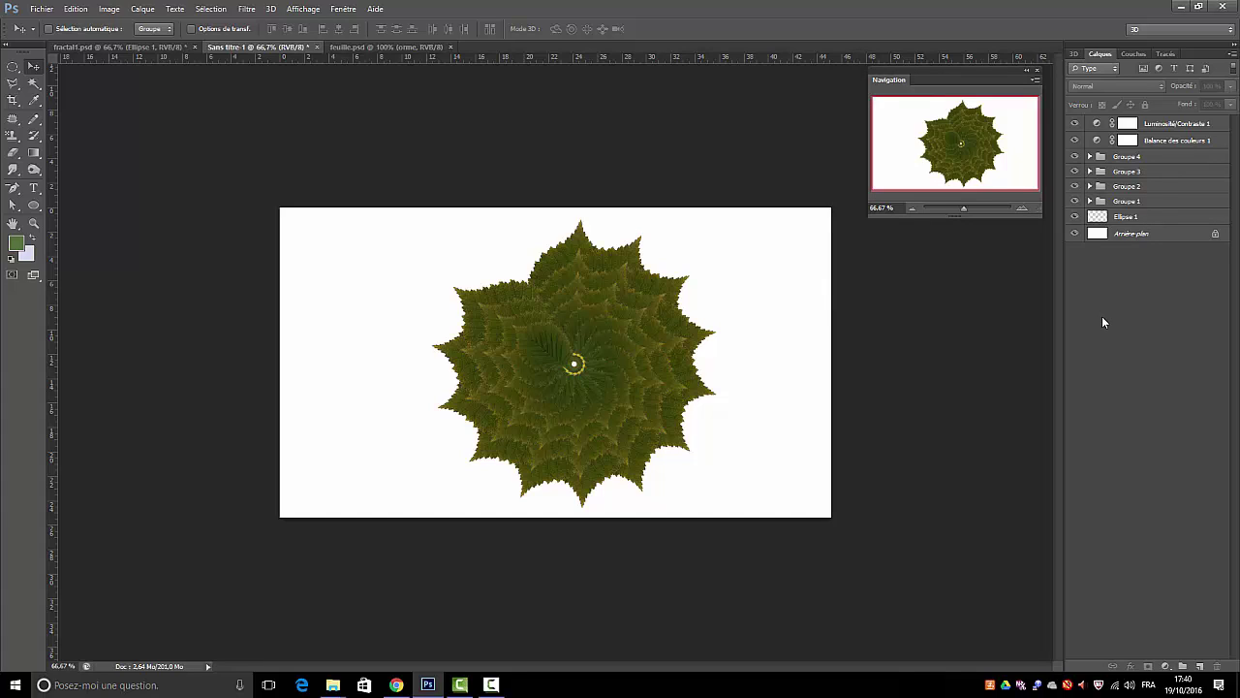